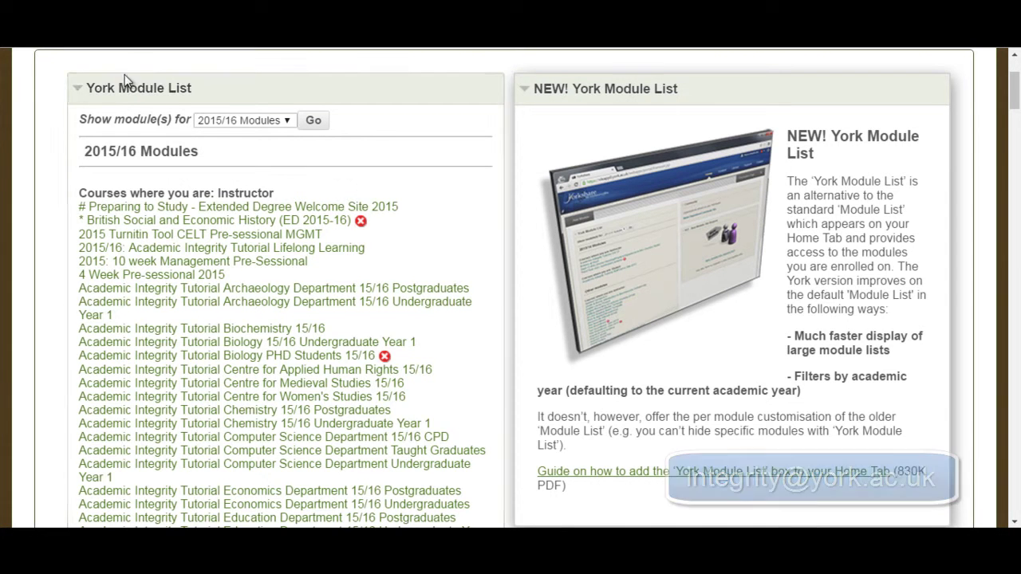
Switch the module list to Other modules and scroll through the Turnitin checkpoint courses.
click(274, 120)
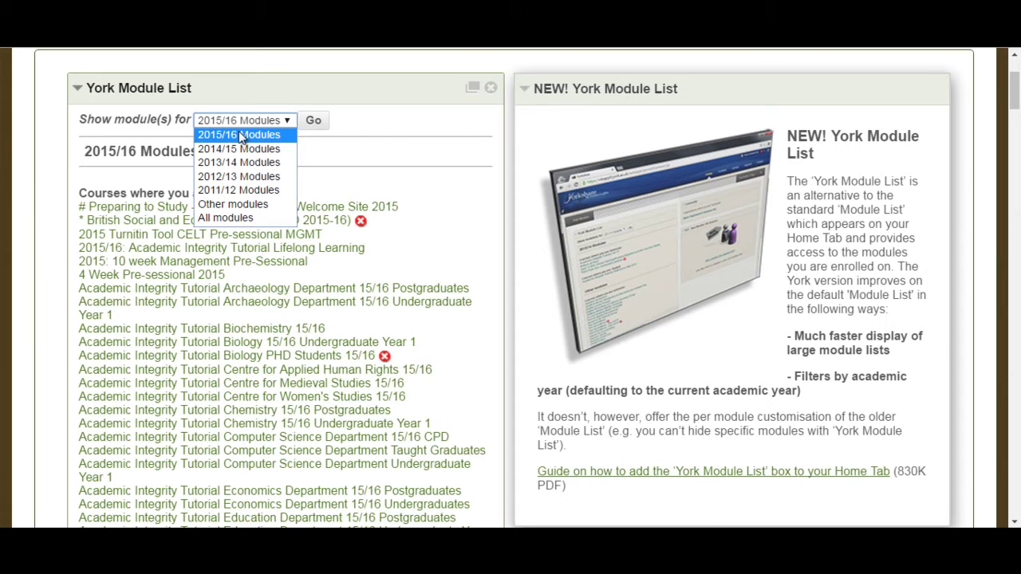
click(407, 143)
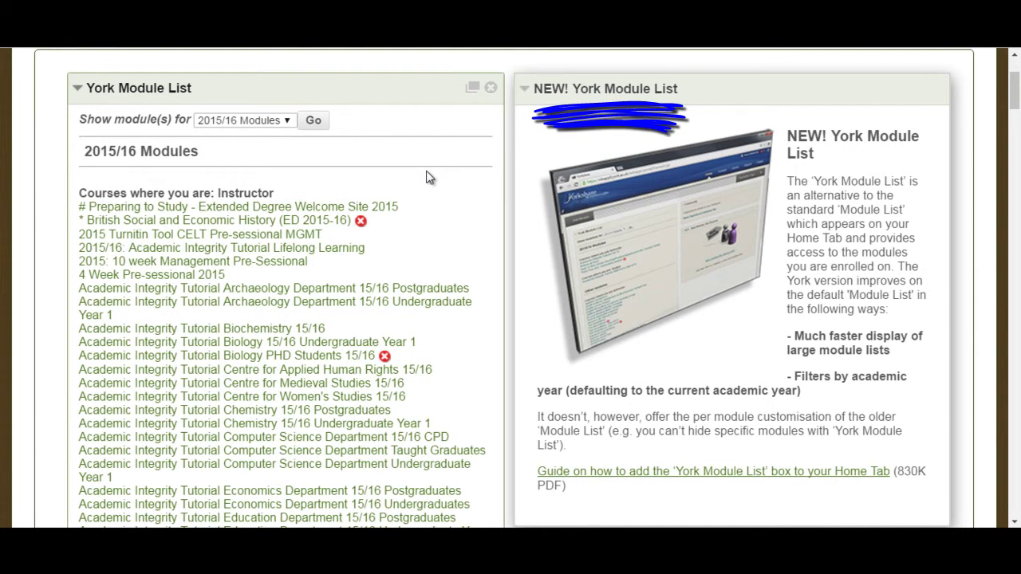
click(286, 120)
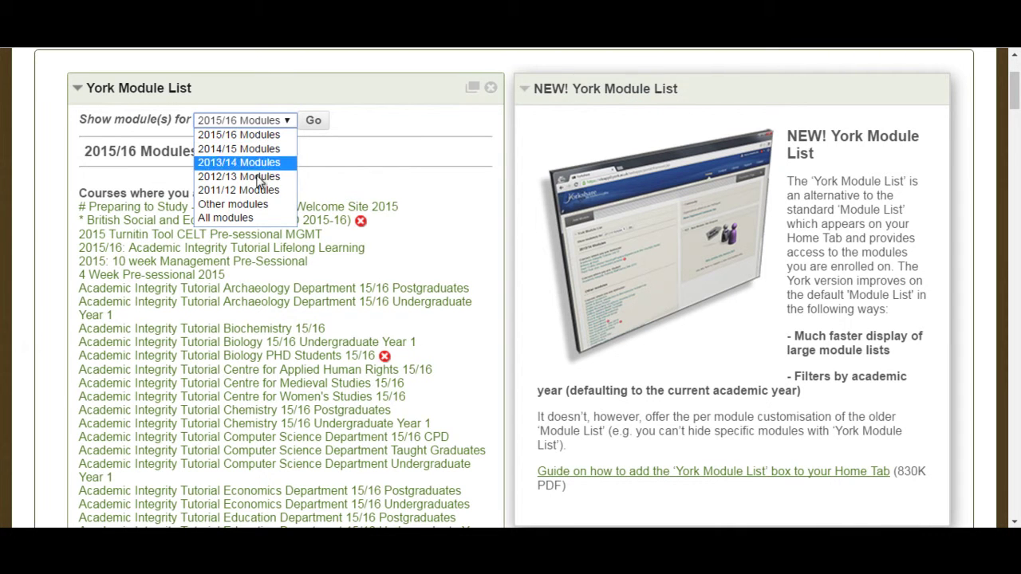
click(247, 205)
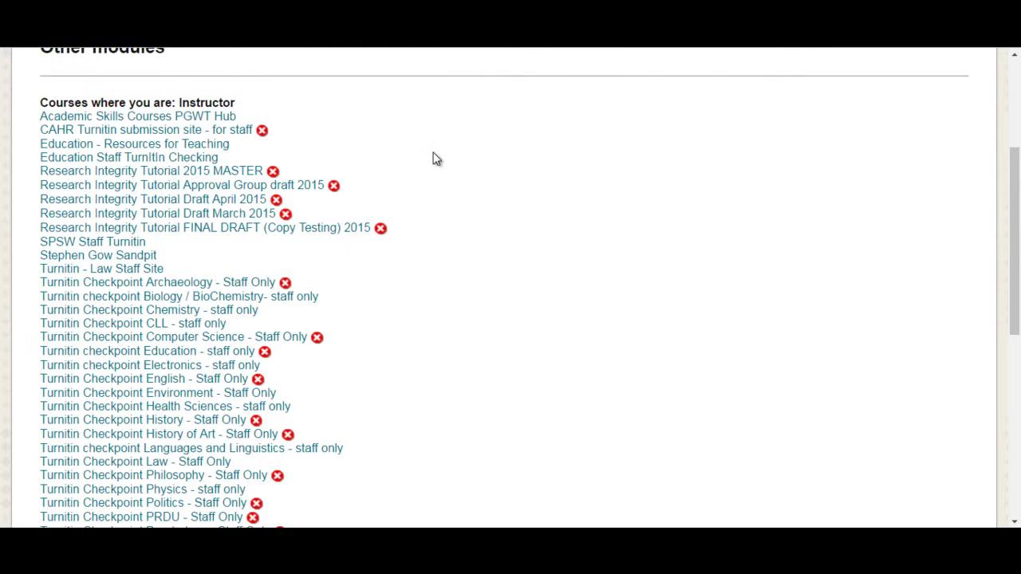
scroll(435, 159, down, 2)
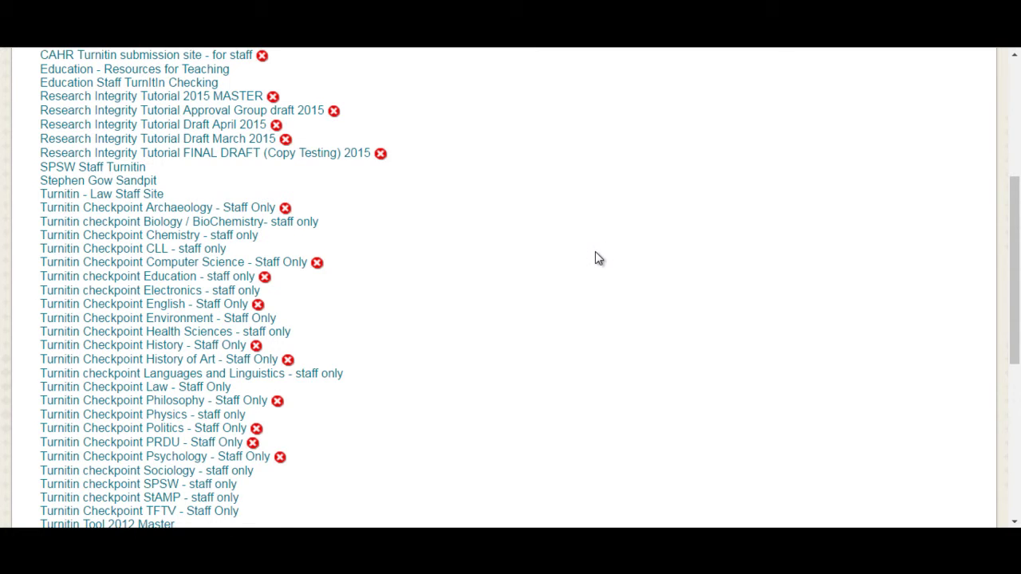
scroll(595, 258, up, 2)
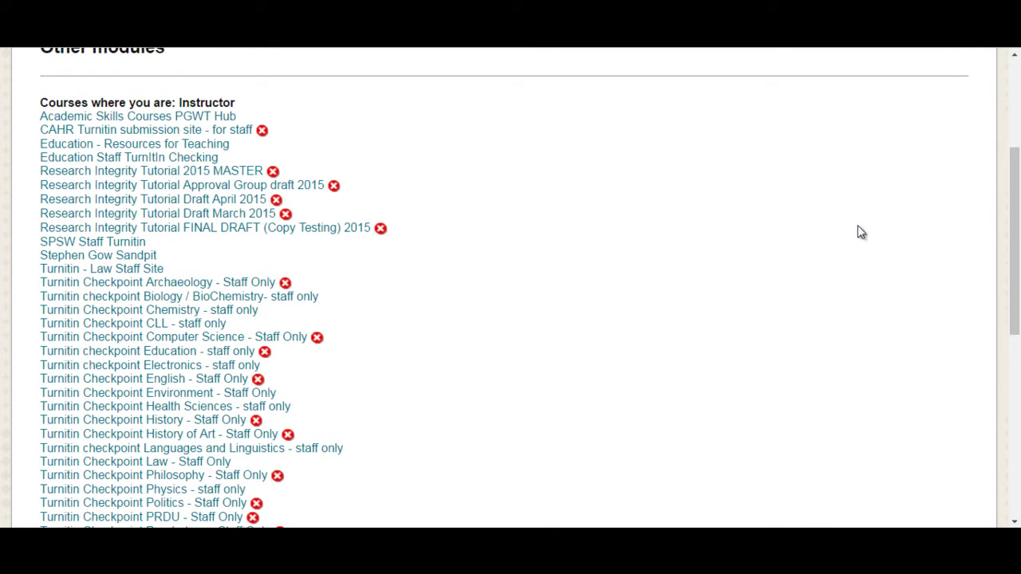
scroll(444, 290, down, 4)
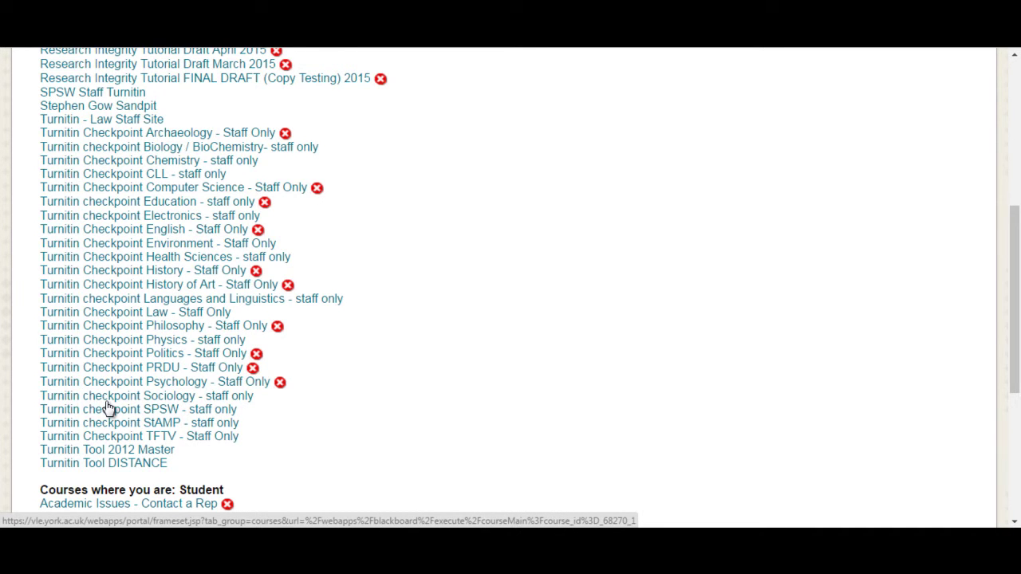
scroll(402, 406, up, 5)
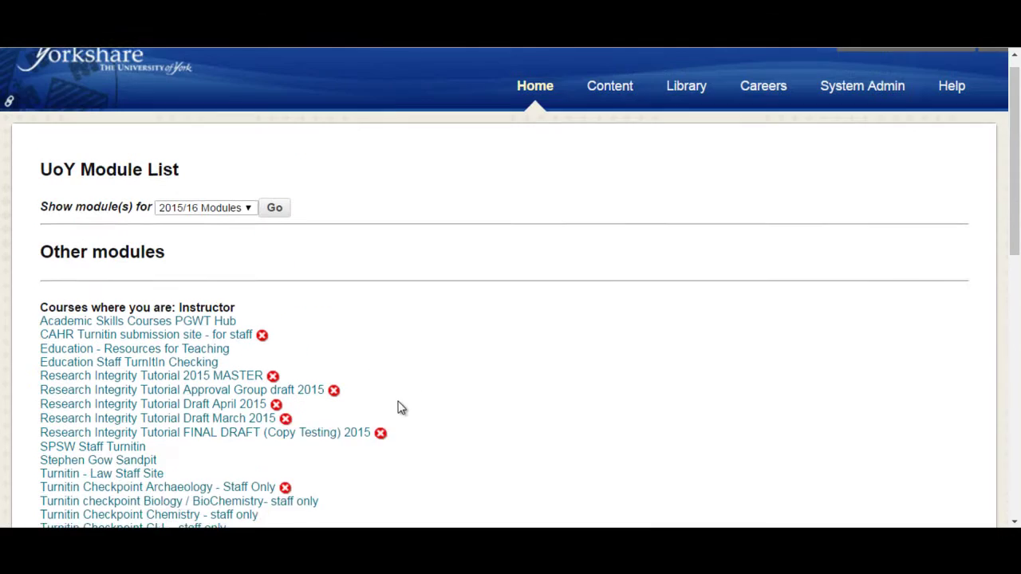
scroll(394, 383, down, 3)
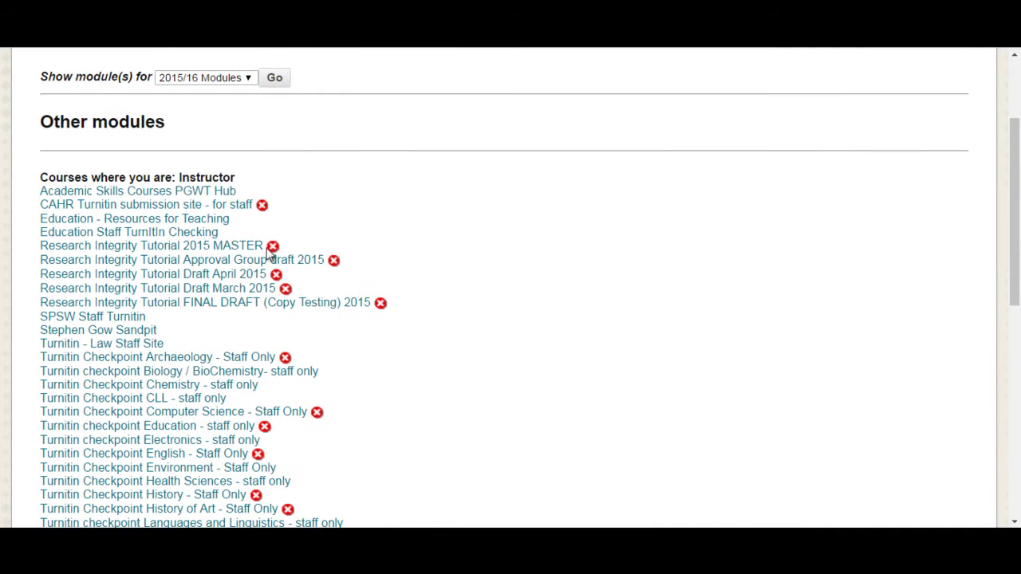
Open the CAHR Turnitin submission site - for staff and view its Announcements post.
click(169, 209)
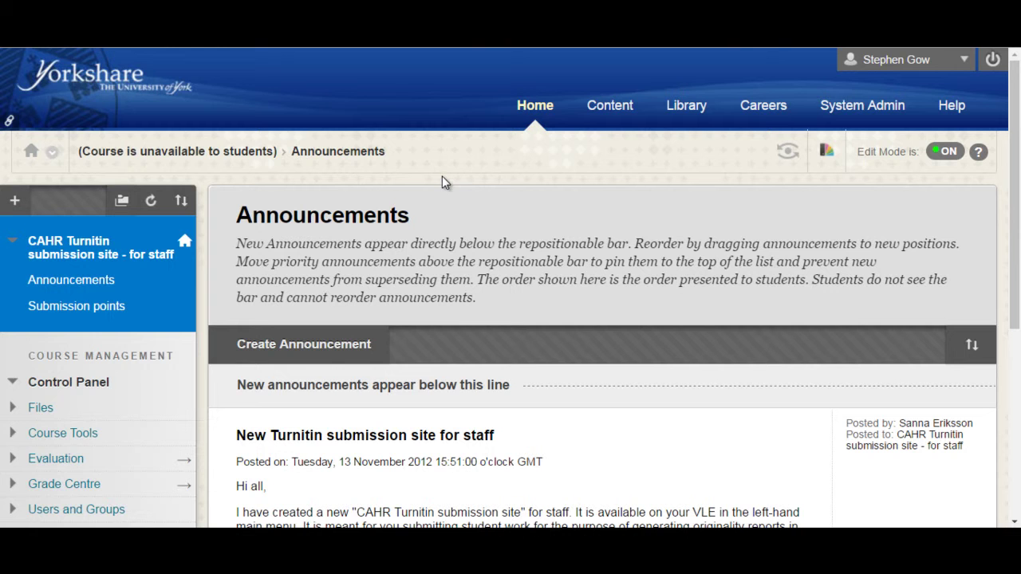
scroll(444, 183, down, 1)
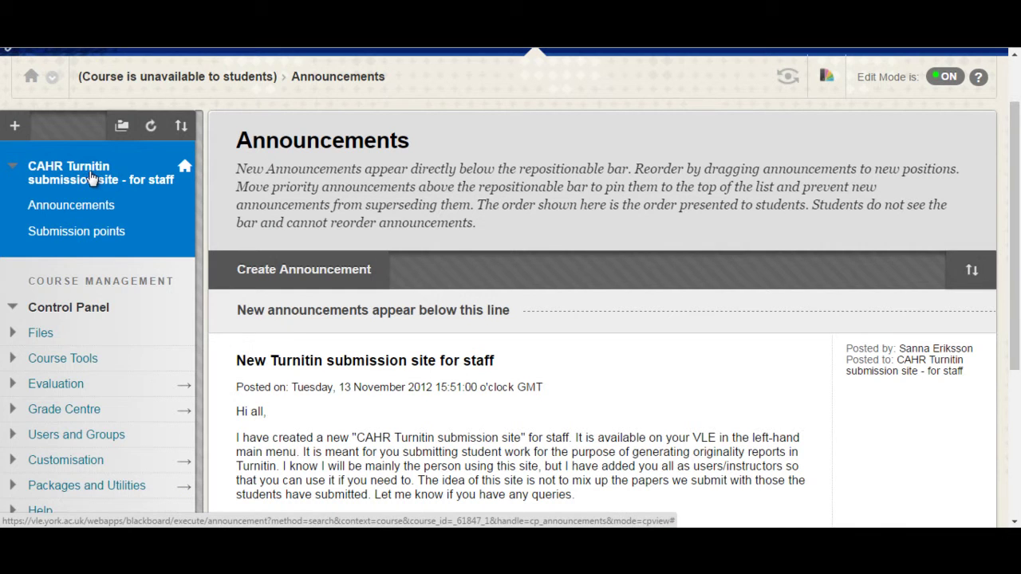
Show the staff site's Submission points, down to Dissertation 2015 and Truth, Justice & Reparations: Essay.
click(101, 237)
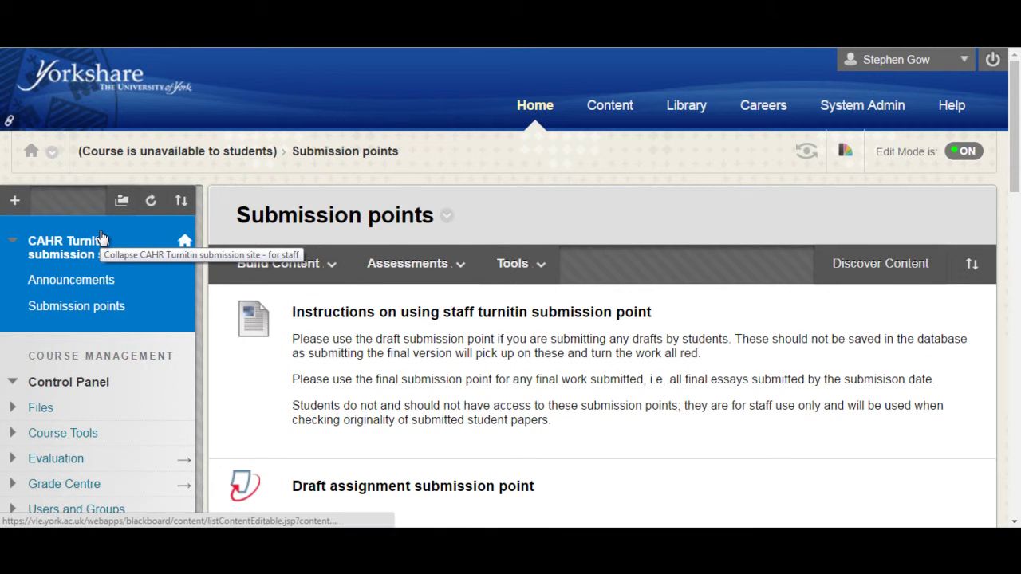
scroll(703, 256, down, 2)
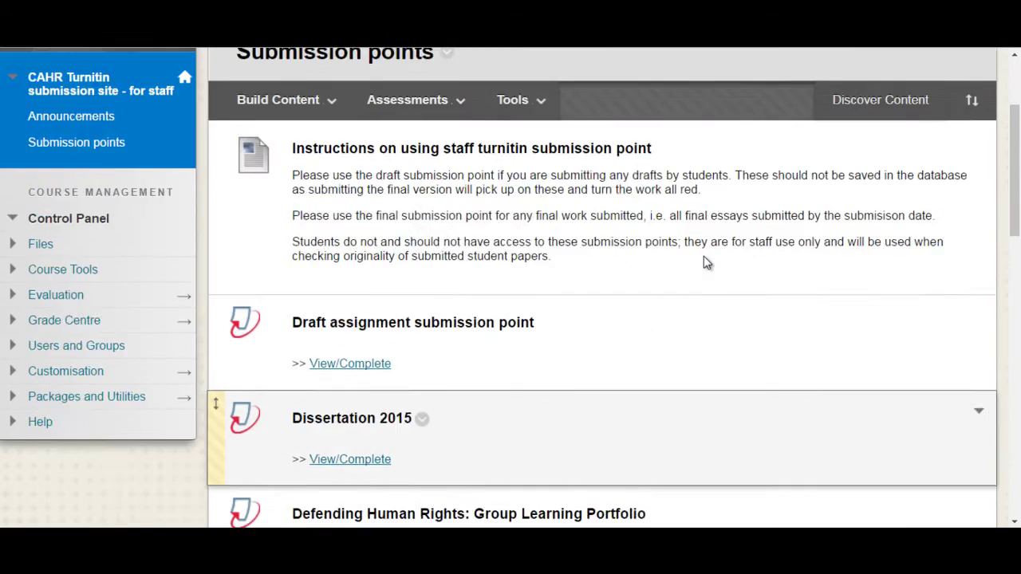
scroll(700, 254, up, 2)
scroll(698, 252, down, 2)
scroll(709, 252, down, 3)
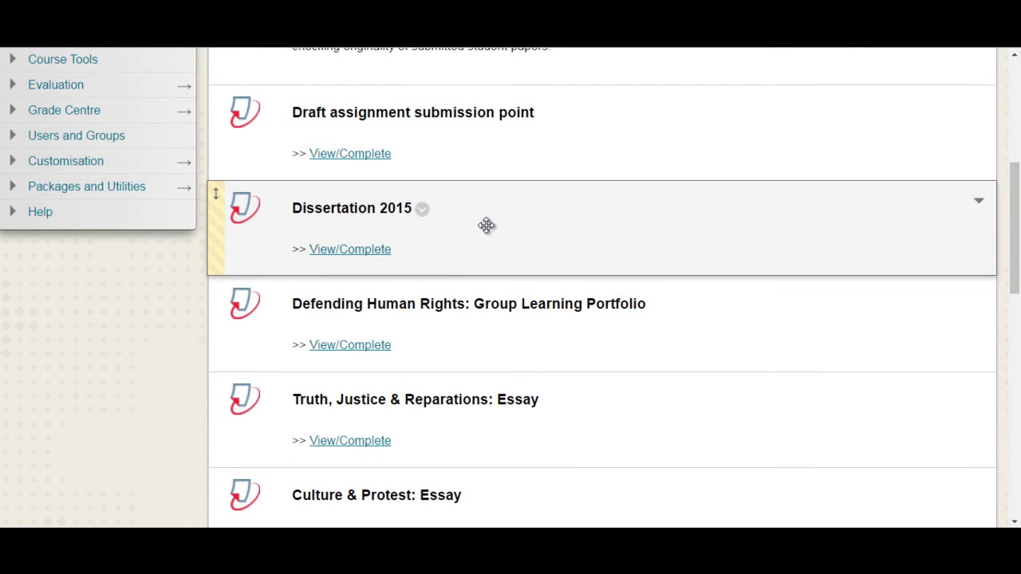
scroll(625, 274, down, 2)
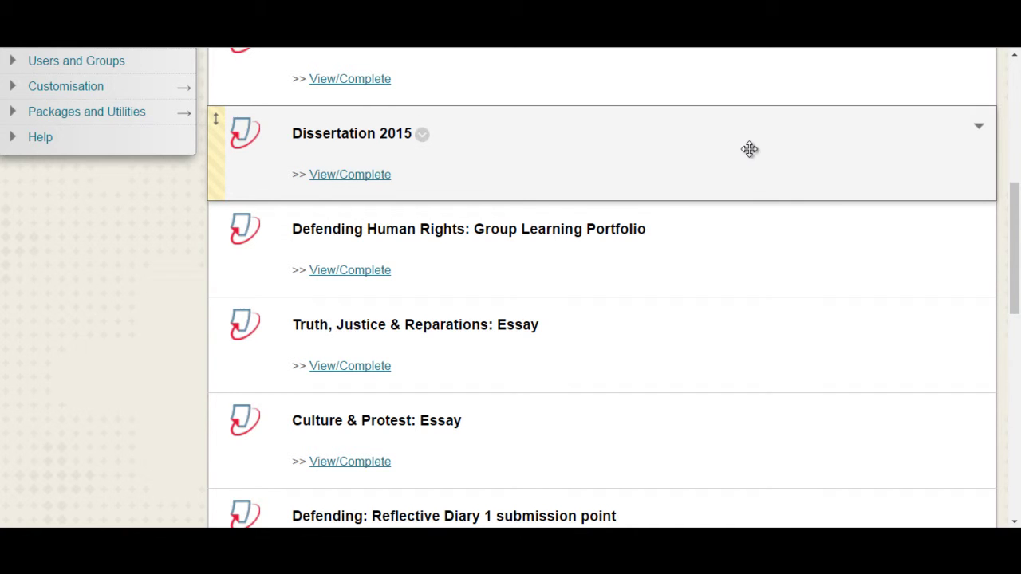
scroll(750, 162, down, 3)
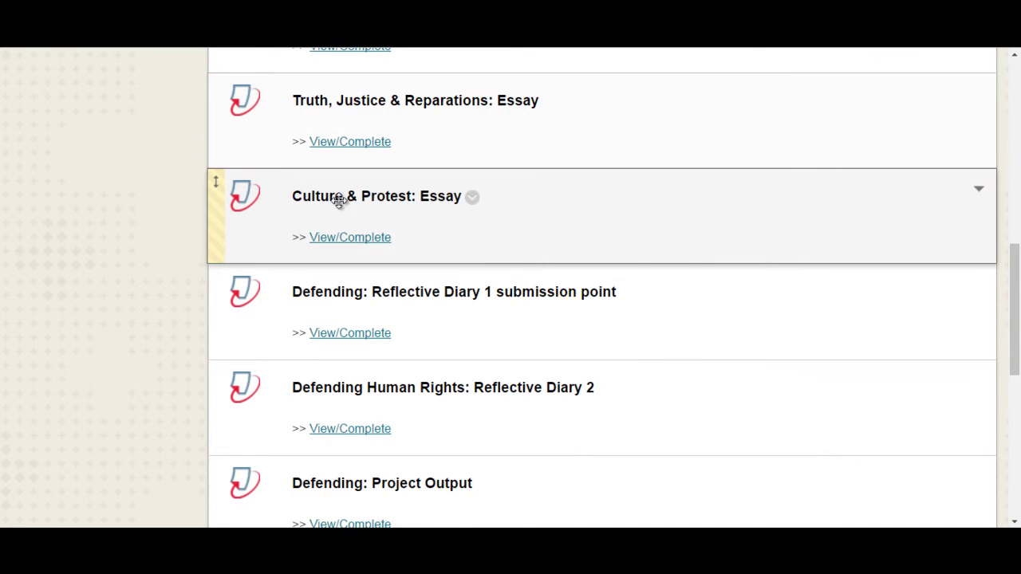
Open the Culture & Protest: Essay submission form and display its upload method choices.
click(359, 237)
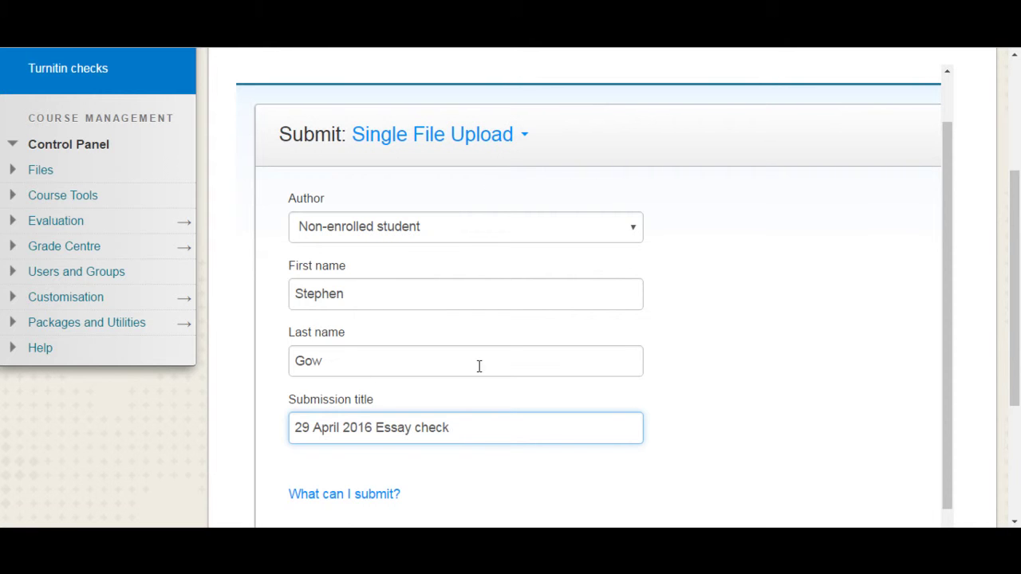
scroll(558, 439, down, 2)
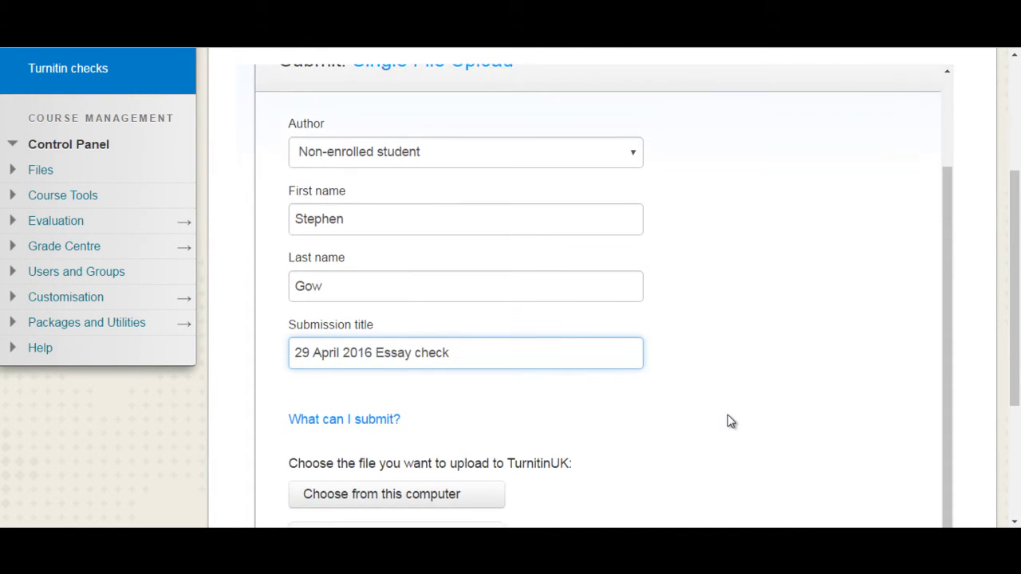
scroll(731, 421, up, 2)
click(505, 134)
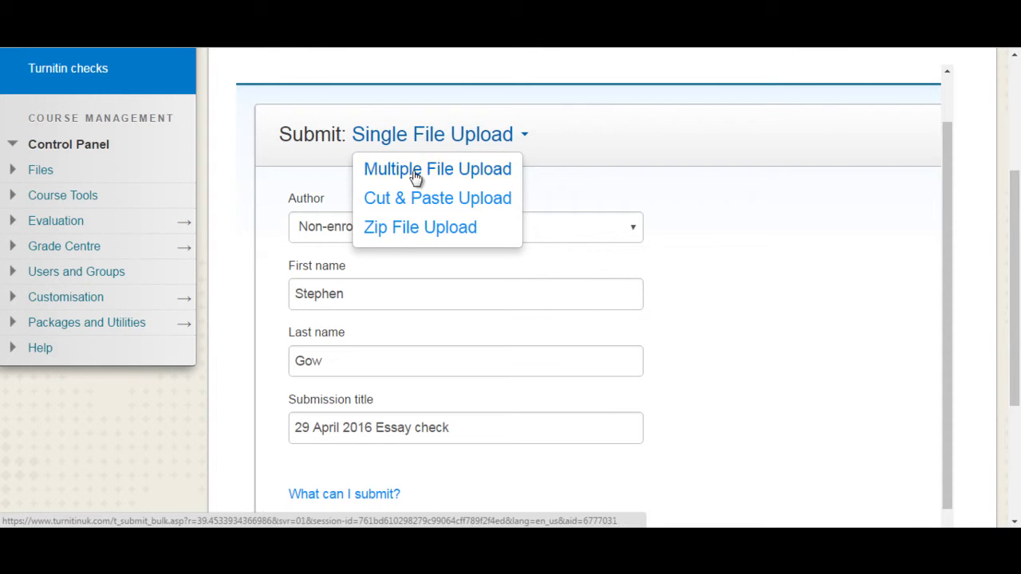
Switch to Zip File Upload and select Module Assignments.zip from the Desktop.
click(404, 231)
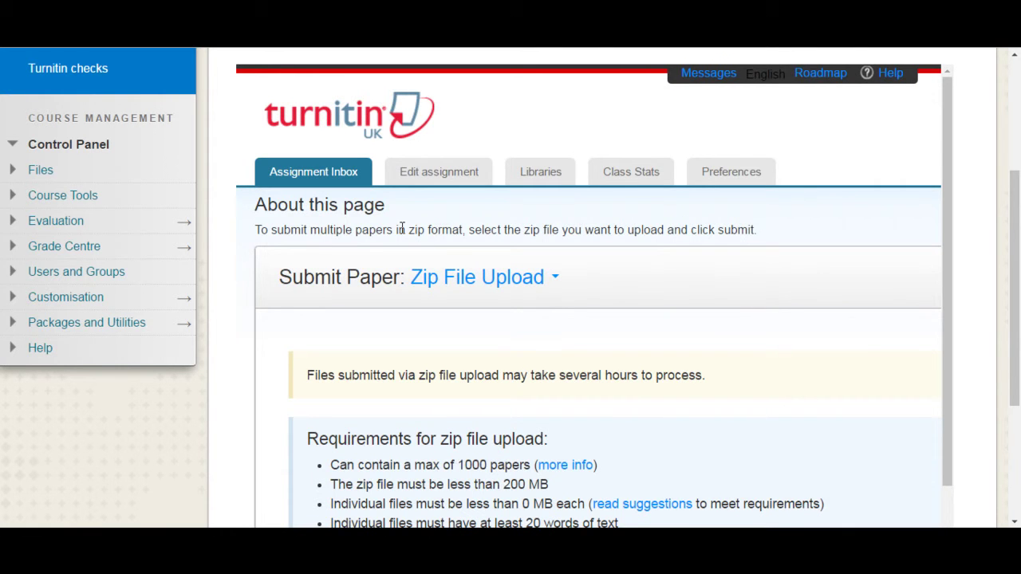
scroll(402, 229, down, 3)
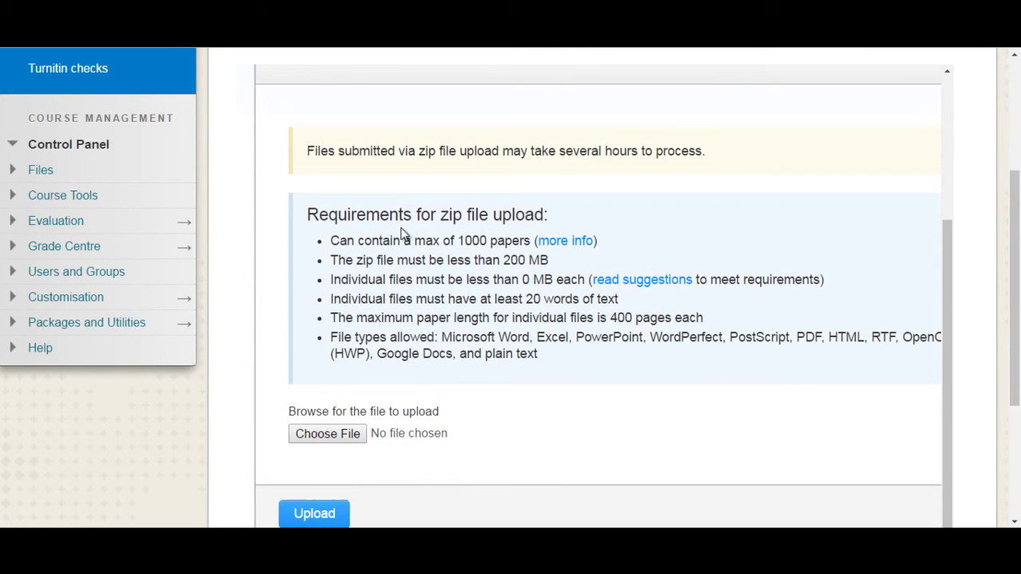
click(347, 437)
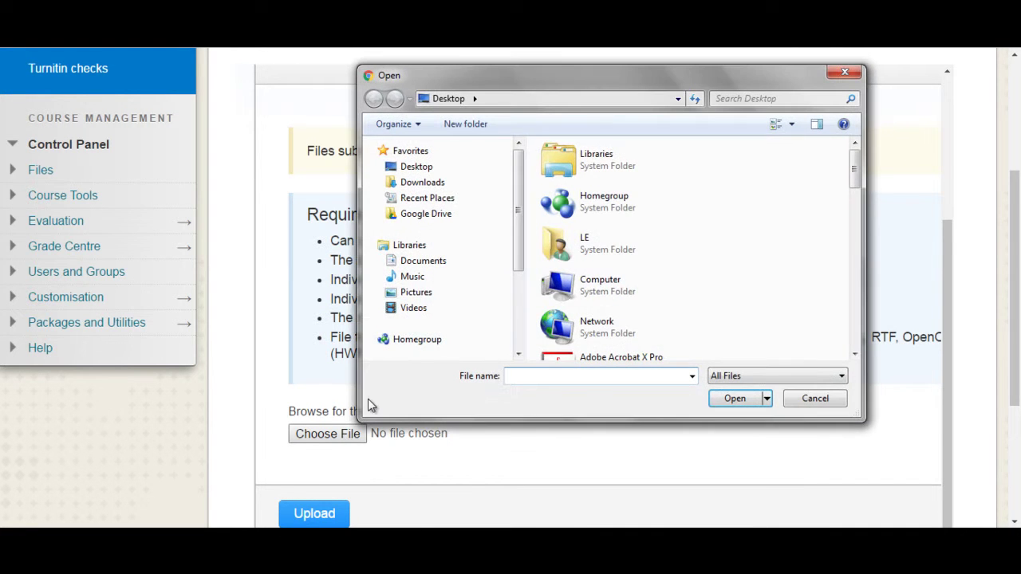
click(425, 171)
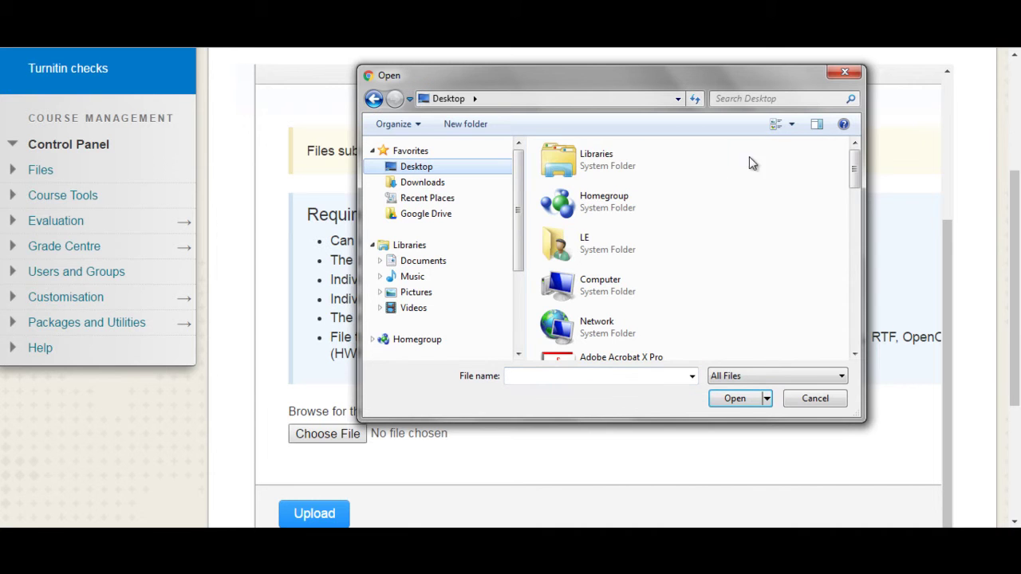
scroll(746, 175, down, 5)
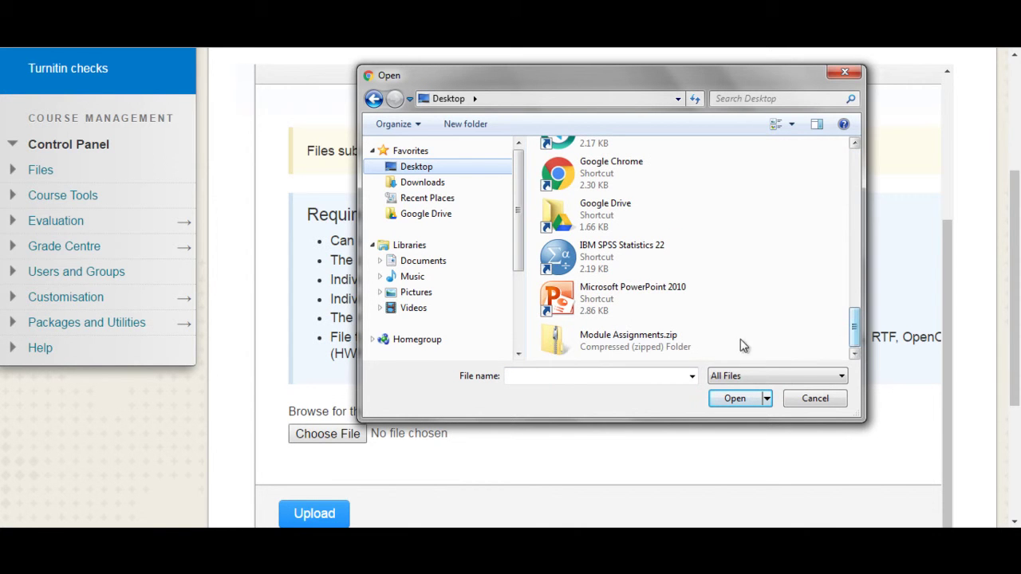
double_click(573, 343)
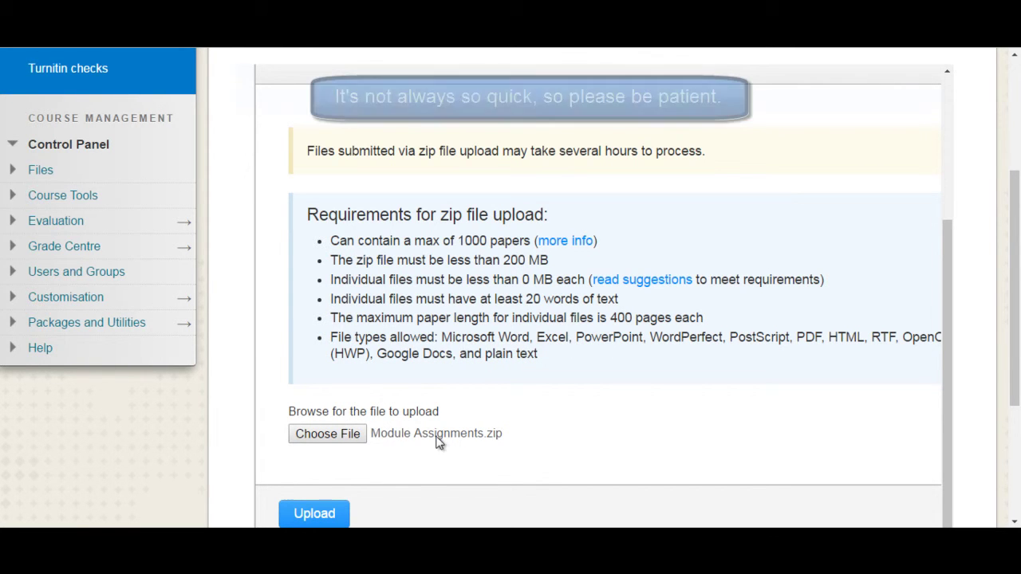
Upload Module Assignments.zip and check the preview shows 2 accepted and 0 rejected files.
click(314, 516)
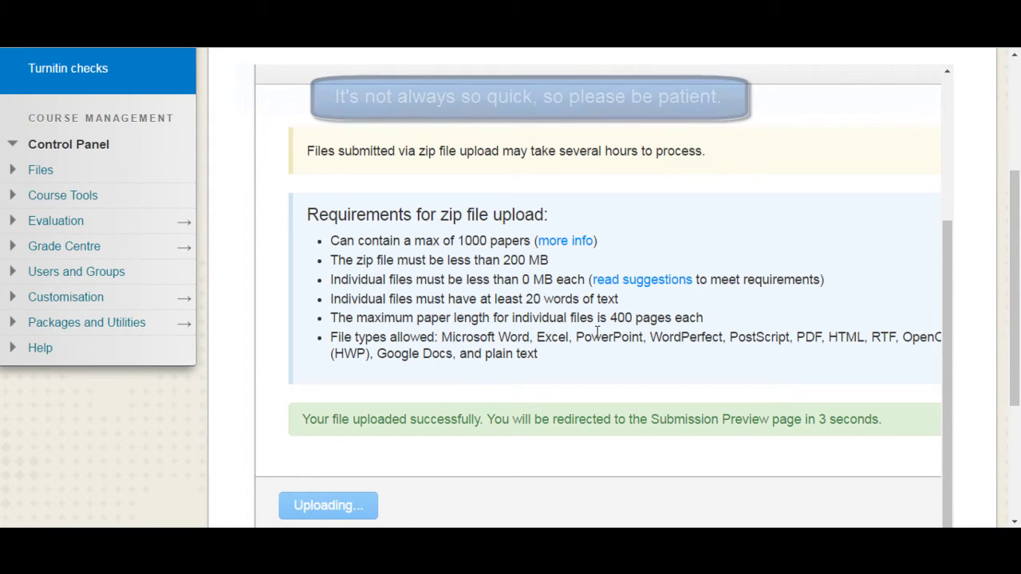
scroll(600, 338, down, 3)
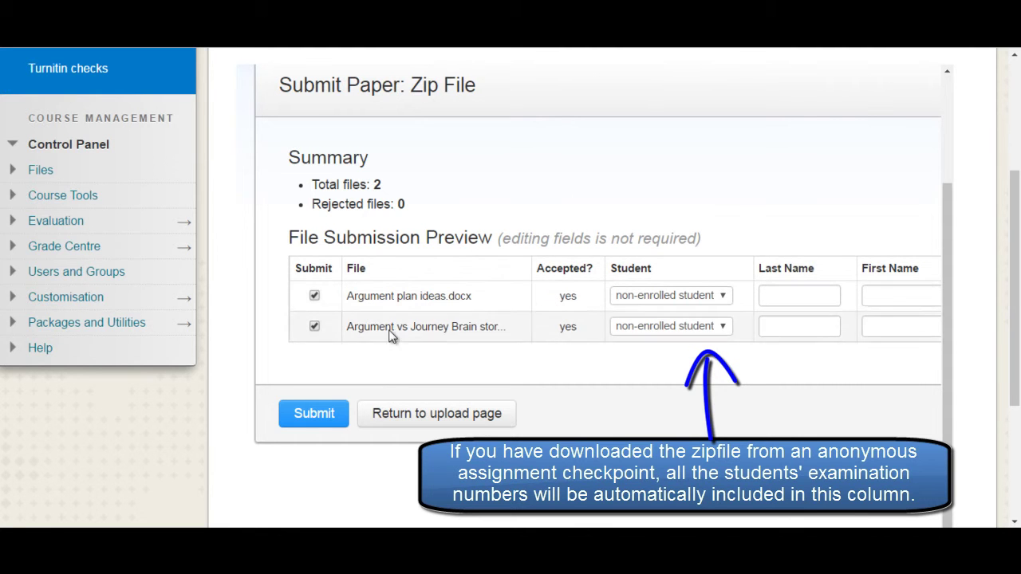
Submit both accepted files, confirm the final submission, and acknowledge the Paper Submitted message.
click(313, 413)
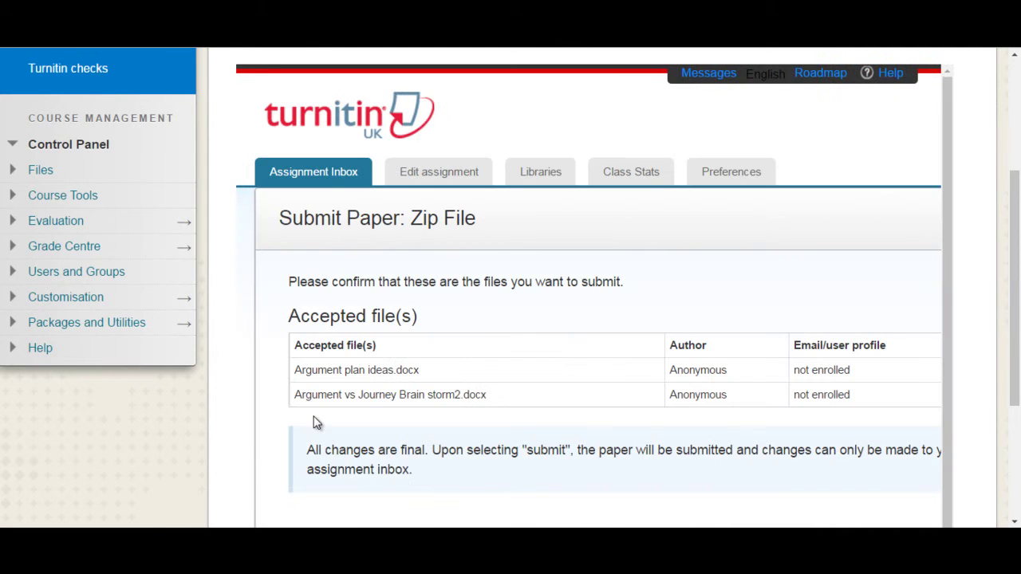
scroll(313, 422, down, 3)
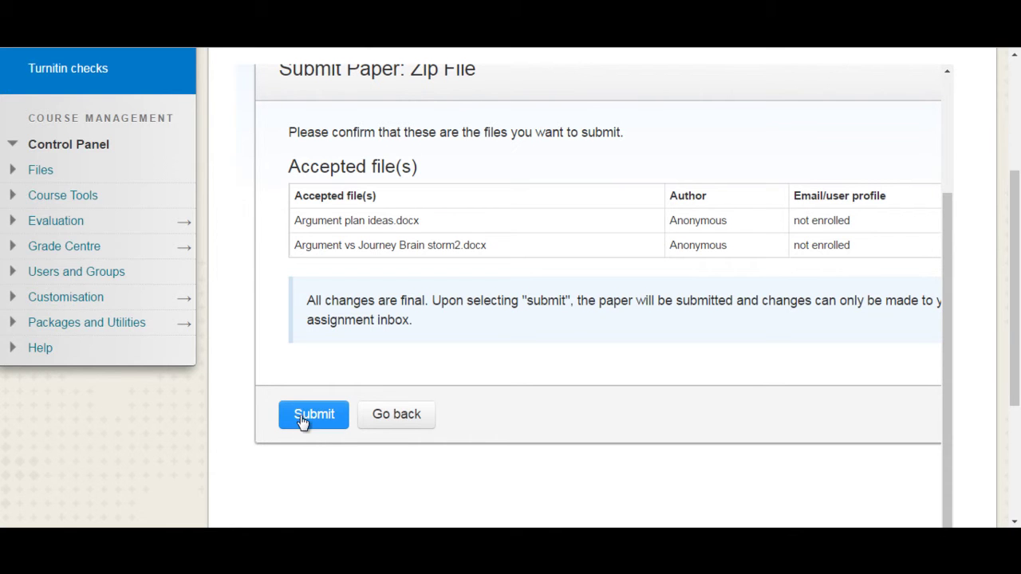
click(304, 420)
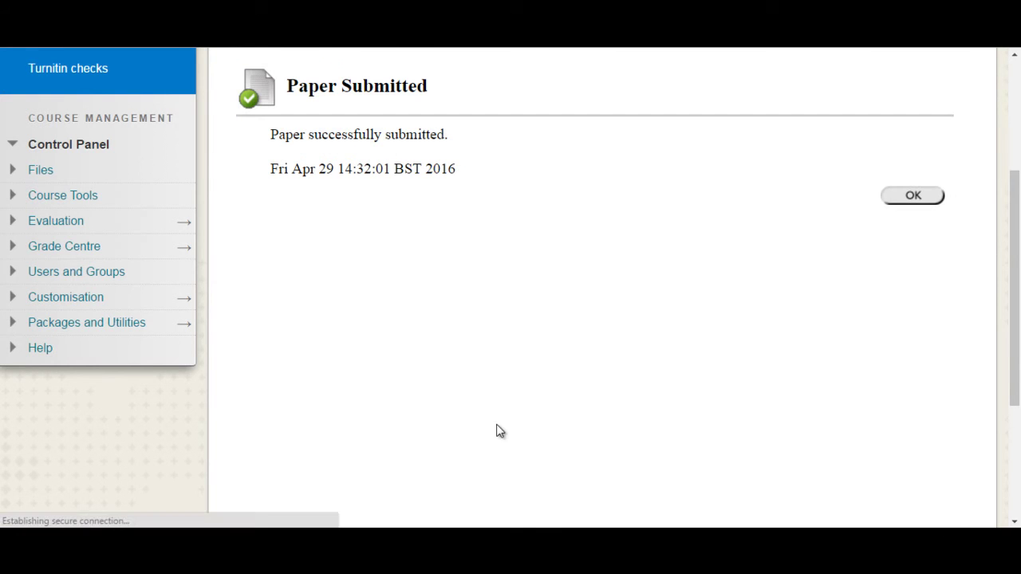
click(900, 201)
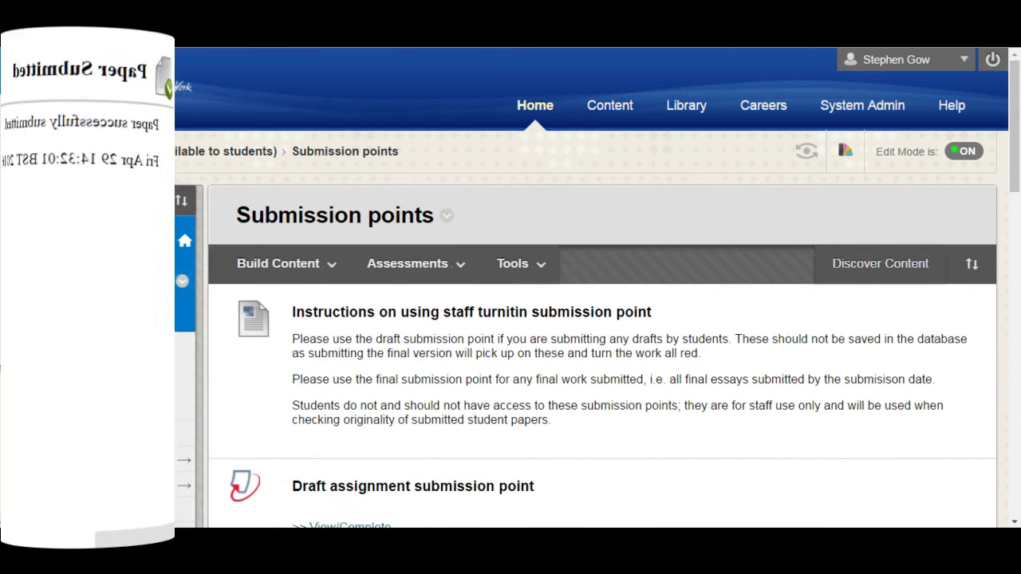
scroll(642, 399, down, 1)
scroll(643, 399, down, 1)
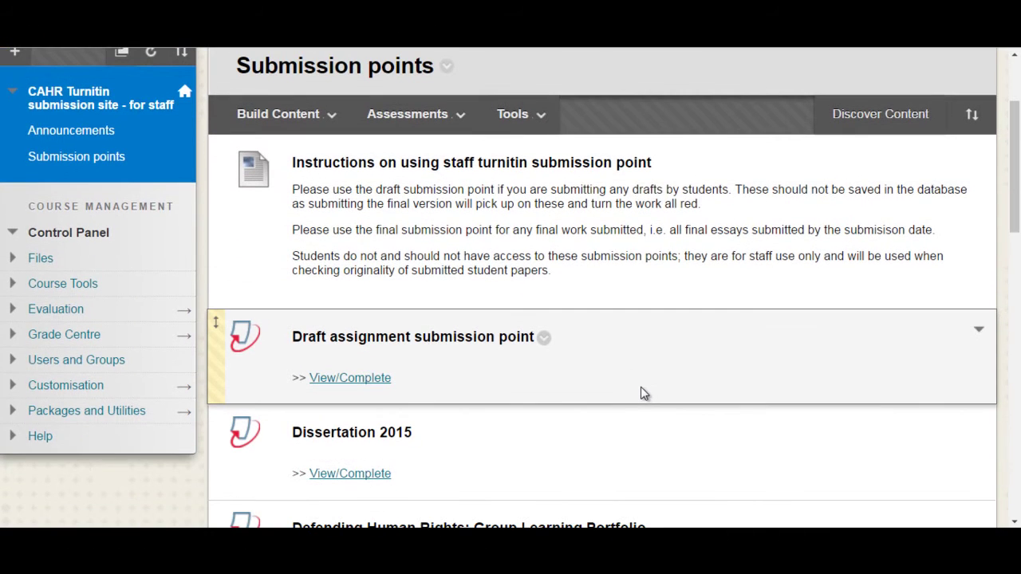
scroll(642, 391, down, 5)
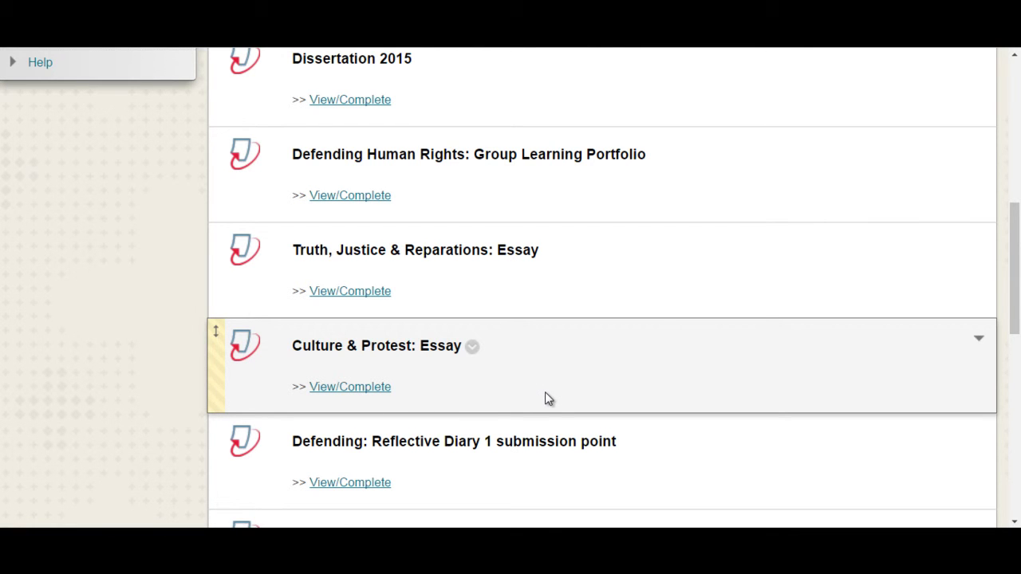
scroll(545, 392, up, 8)
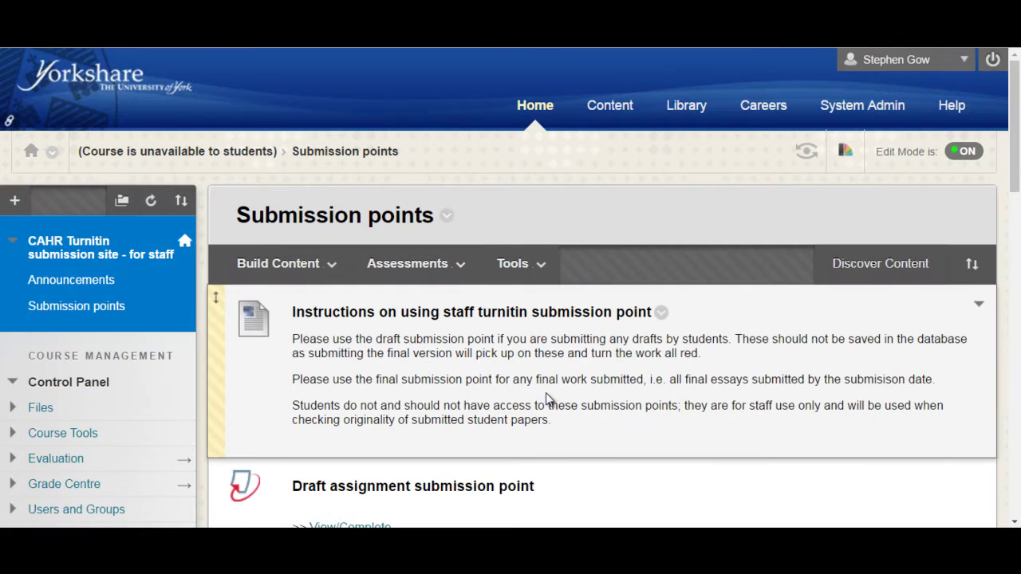
scroll(545, 393, down, 1)
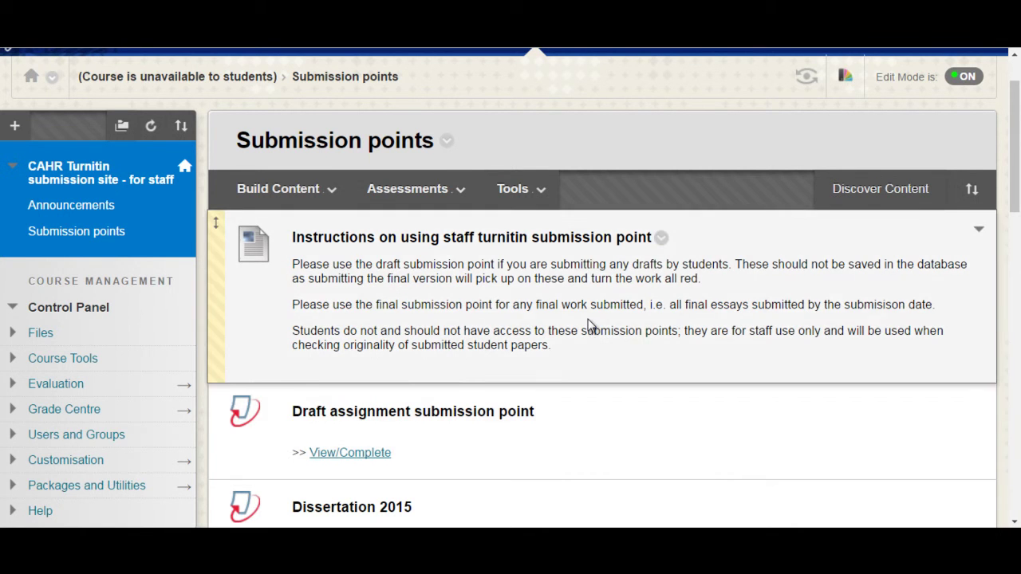
scroll(588, 323, down, 1)
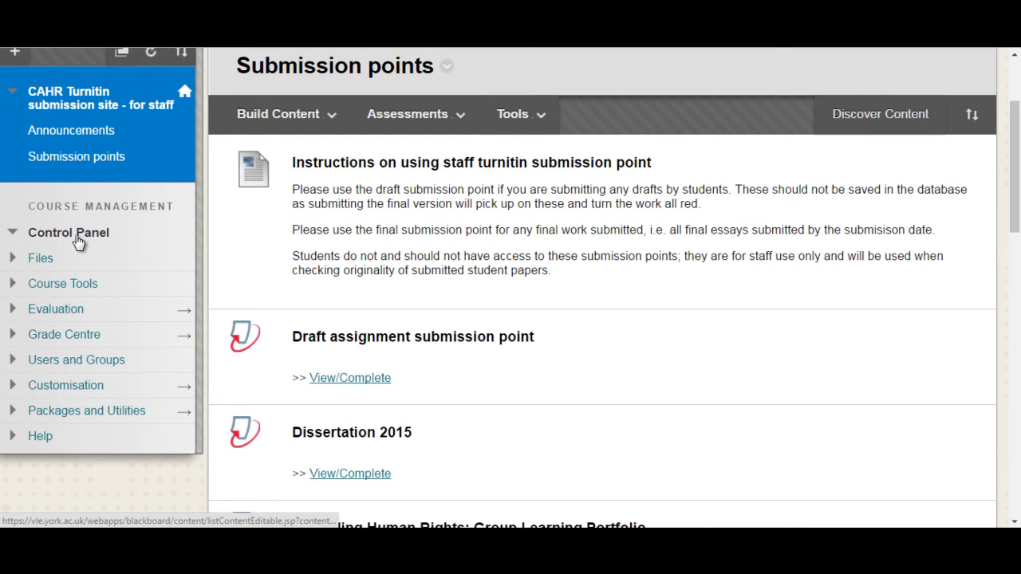
Open Turnitin Assignments from Course Tools and scroll down to Culture & Protest: Essay.
click(66, 283)
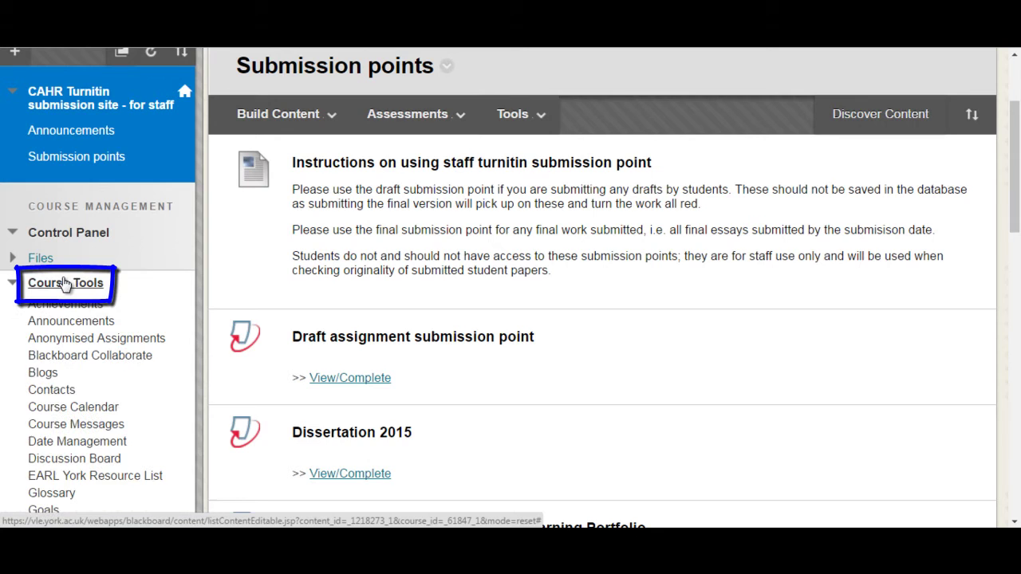
scroll(64, 284, down, 3)
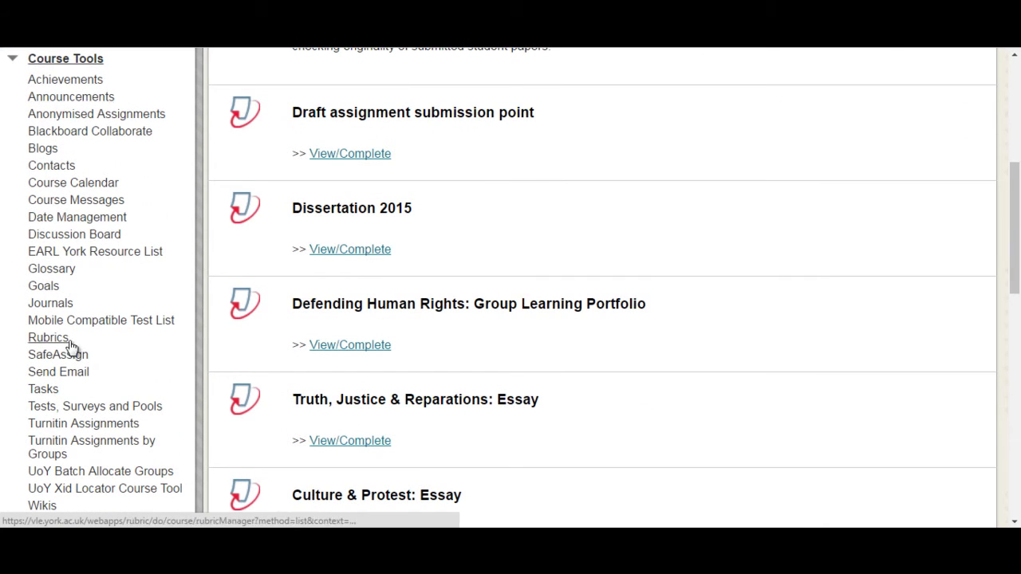
click(59, 431)
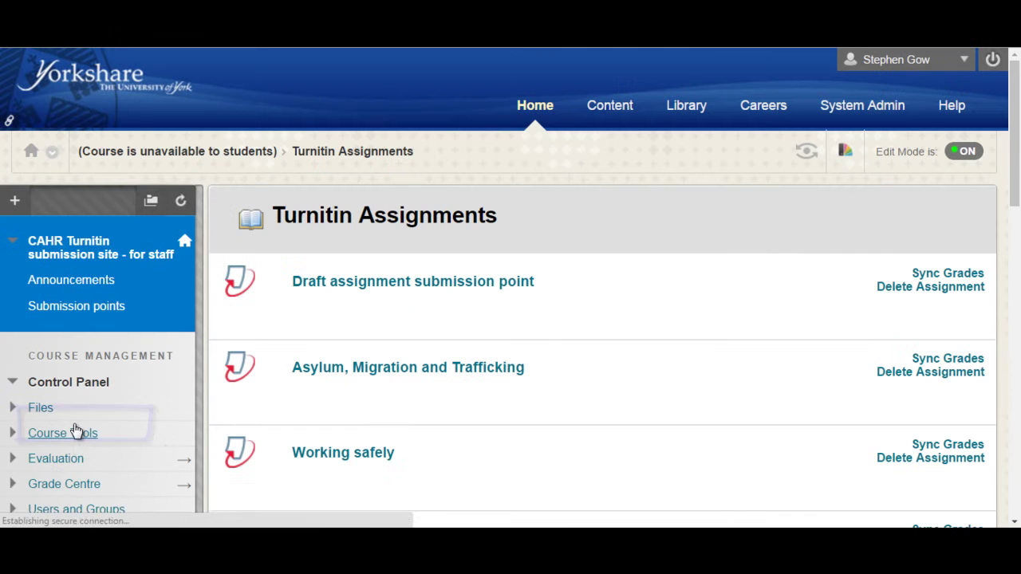
click(76, 431)
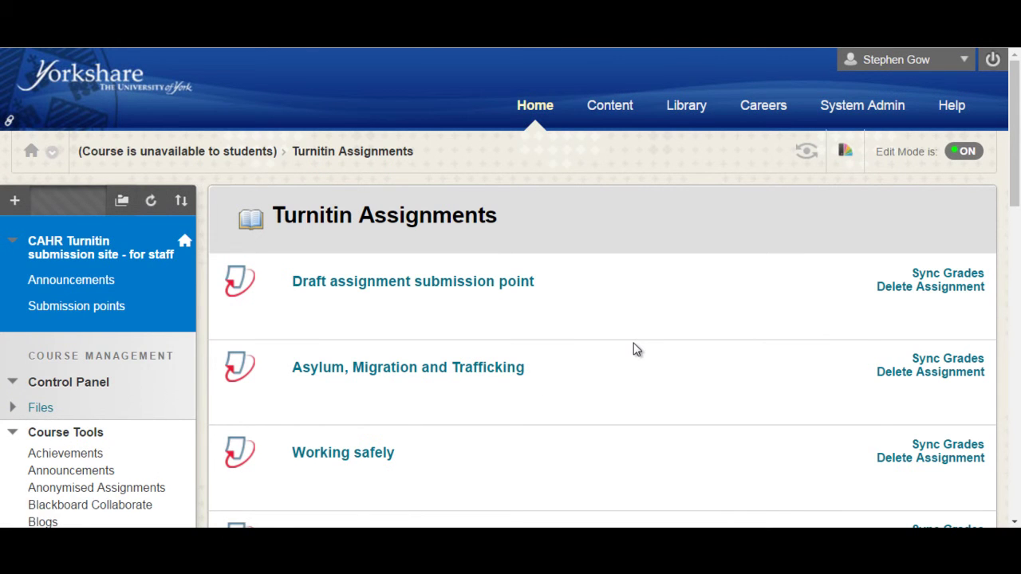
scroll(635, 349, down, 3)
scroll(636, 349, down, 4)
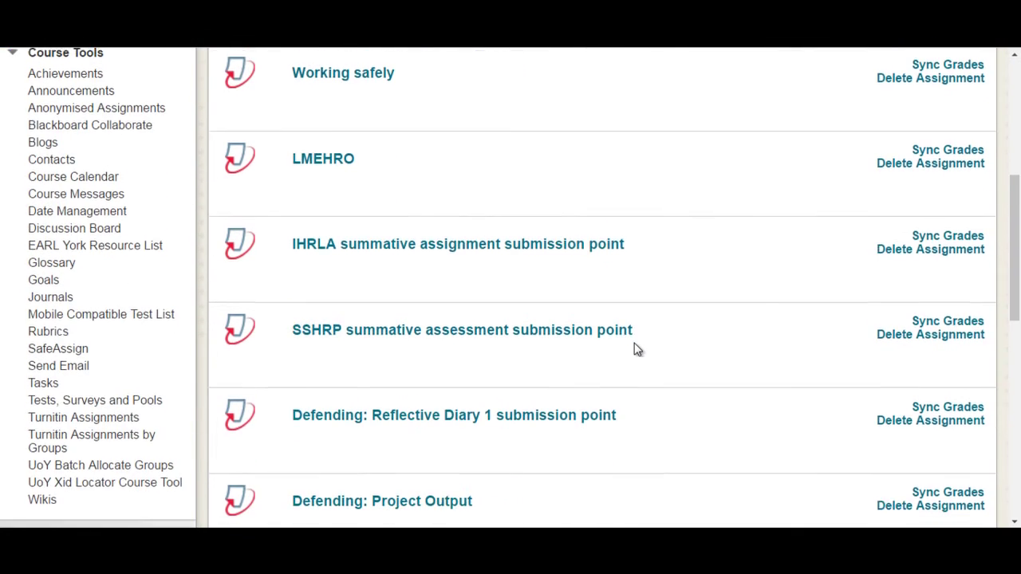
scroll(636, 349, down, 3)
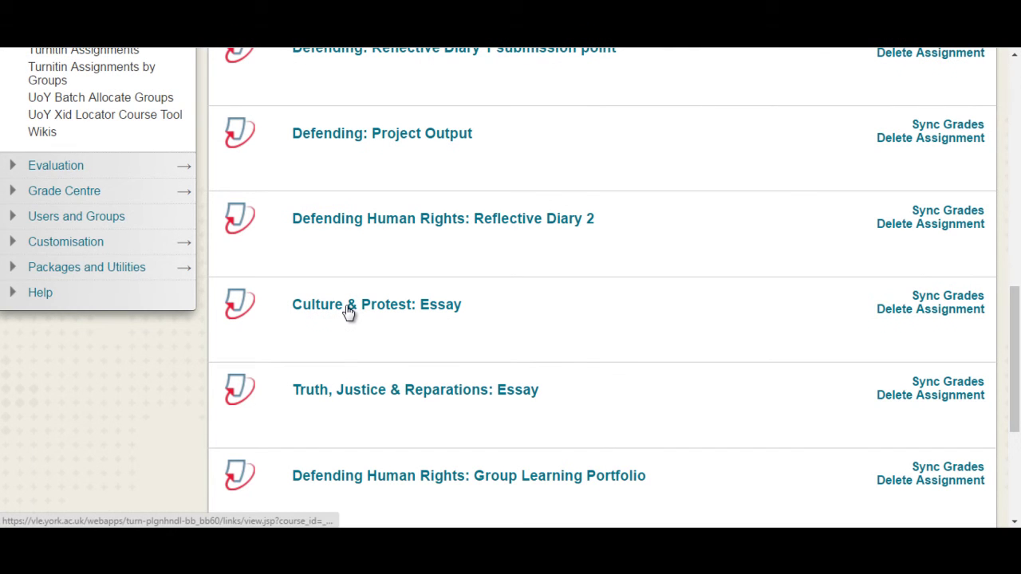
Open the Culture & Protest: Essay inbox and review submission similarity scores from 4% to 15%.
click(349, 312)
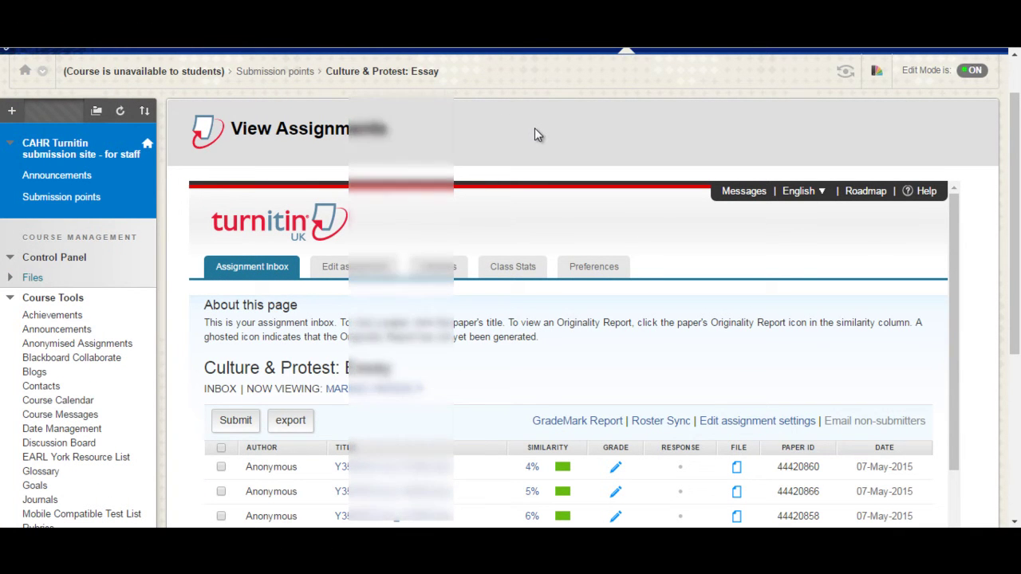
scroll(539, 131, down, 1)
scroll(558, 143, down, 2)
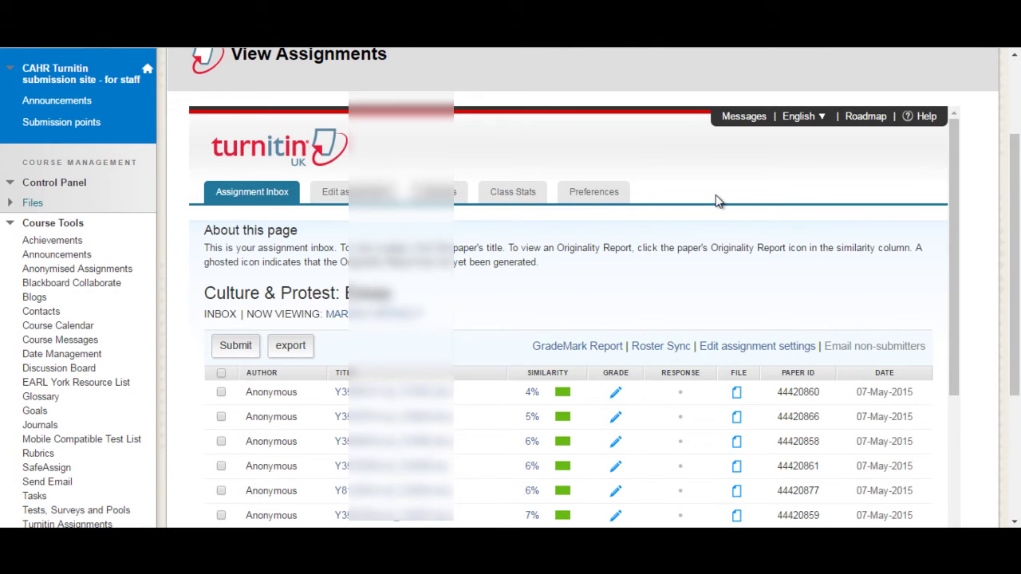
scroll(718, 201, down, 2)
scroll(716, 196, down, 2)
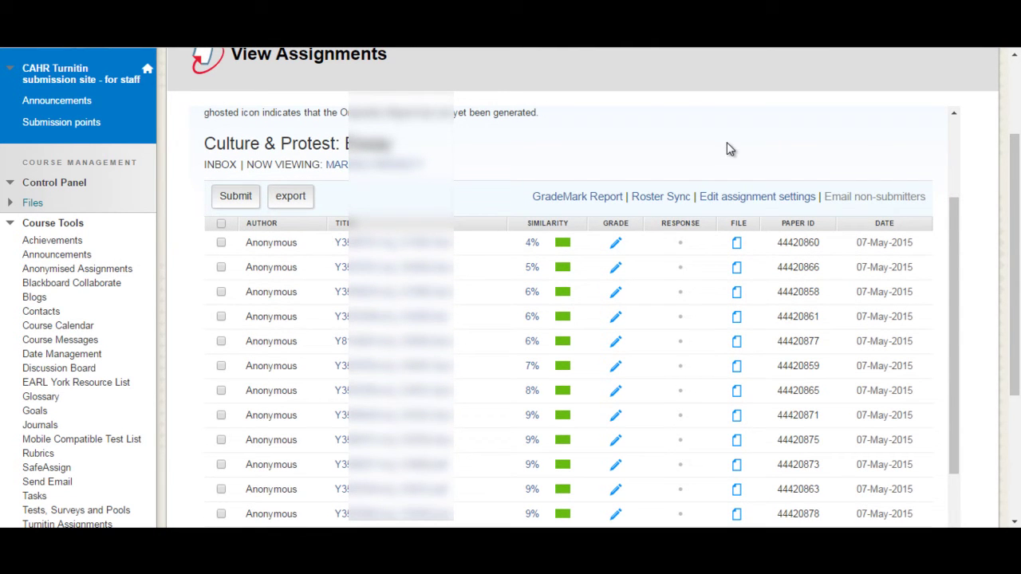
scroll(726, 142, down, 2)
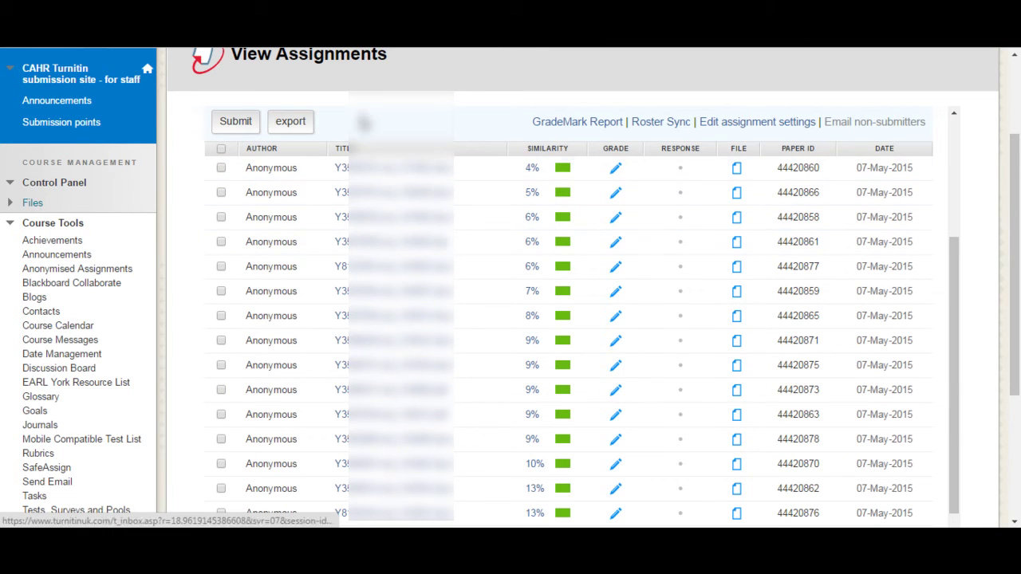
scroll(343, 365, down, 1)
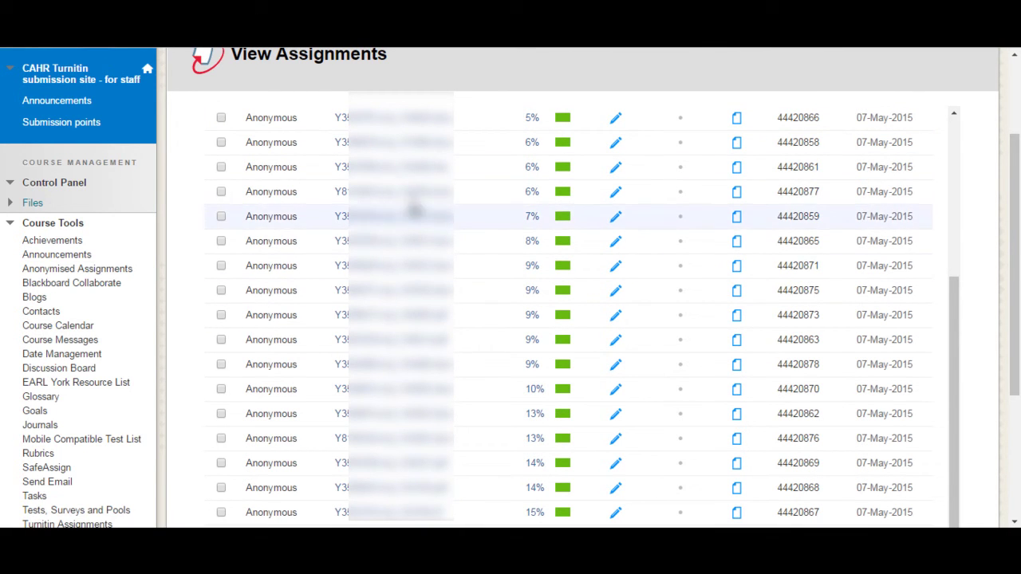
scroll(396, 193, down, 1)
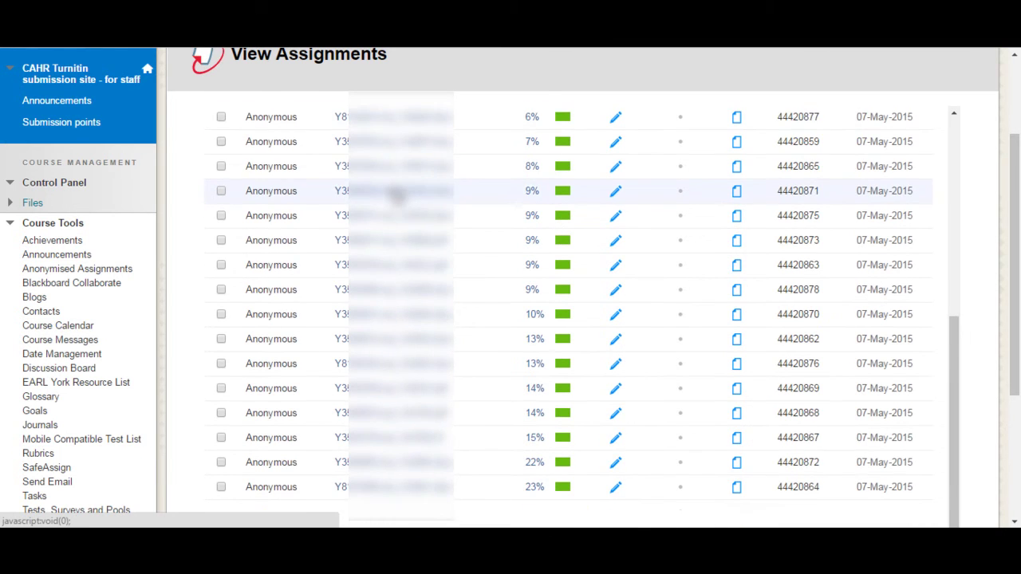
scroll(396, 193, up, 2)
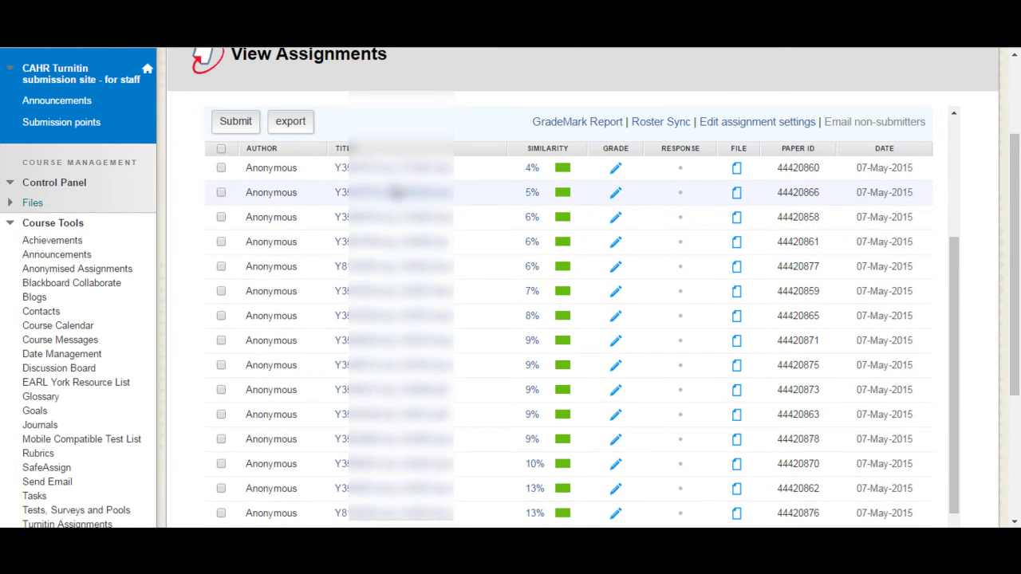
scroll(395, 192, down, 3)
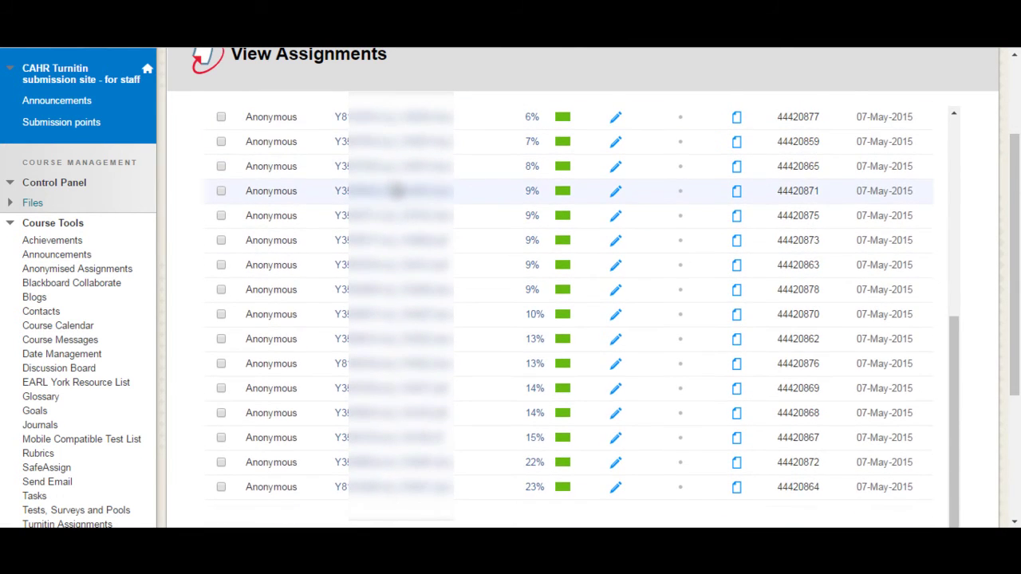
scroll(515, 133, up, 3)
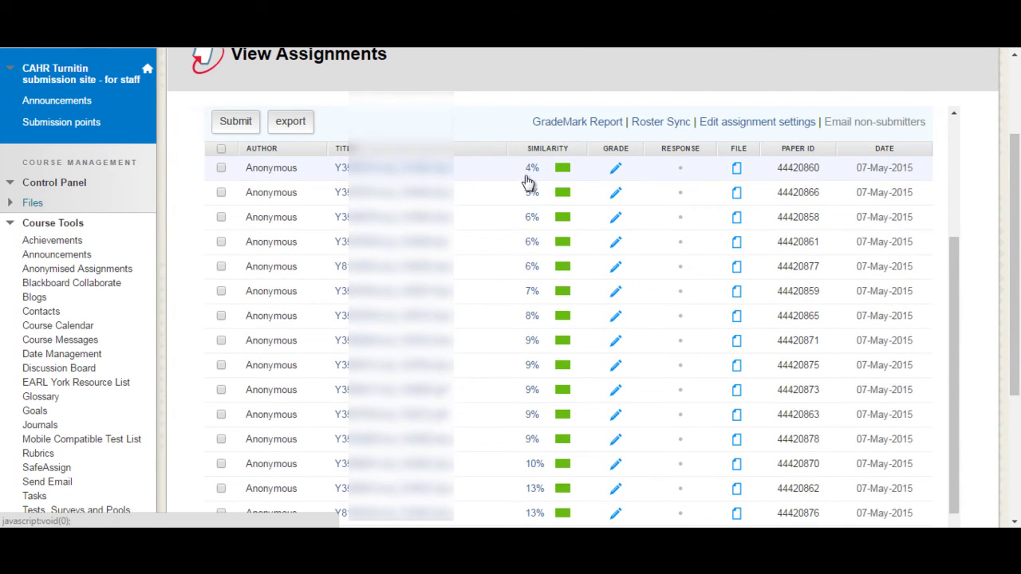
scroll(526, 192, down, 2)
scroll(531, 319, down, 1)
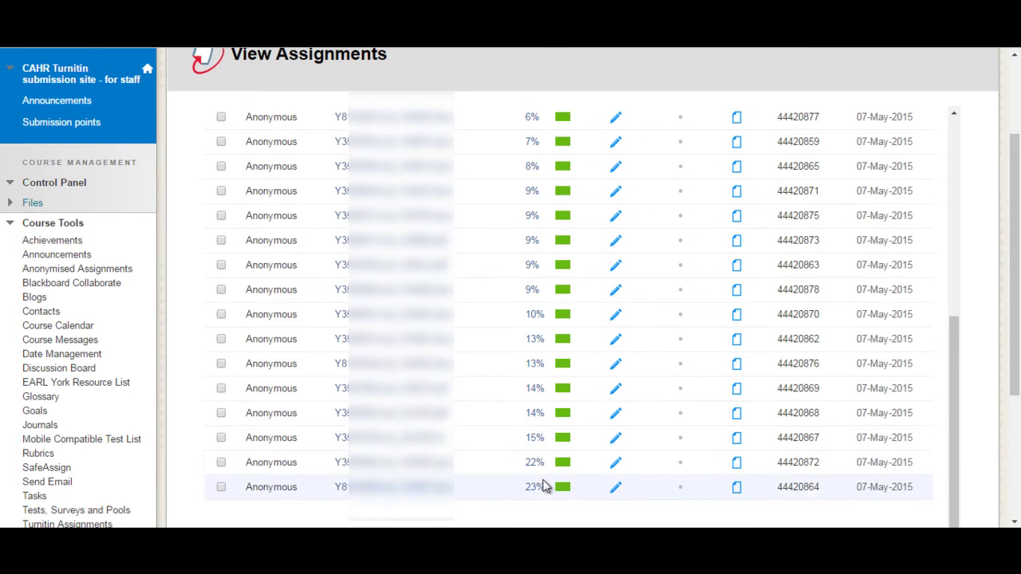
scroll(568, 293, up, 2)
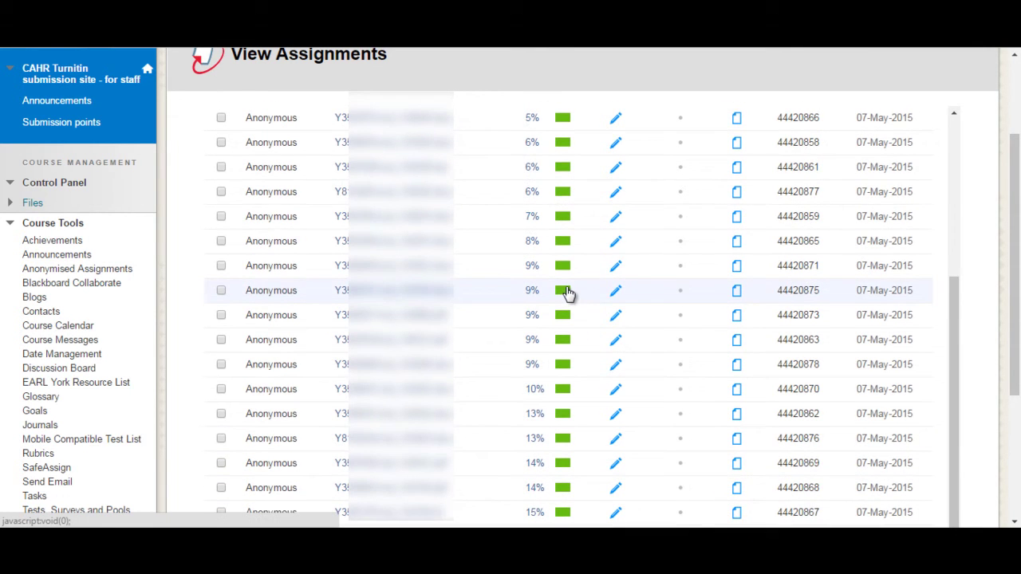
scroll(568, 292, up, 2)
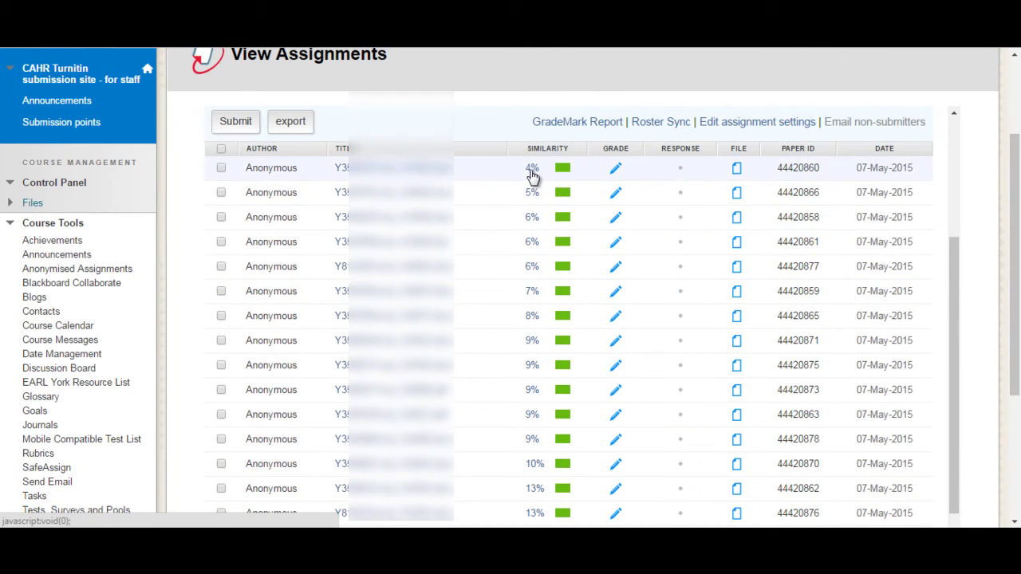
scroll(532, 176, down, 3)
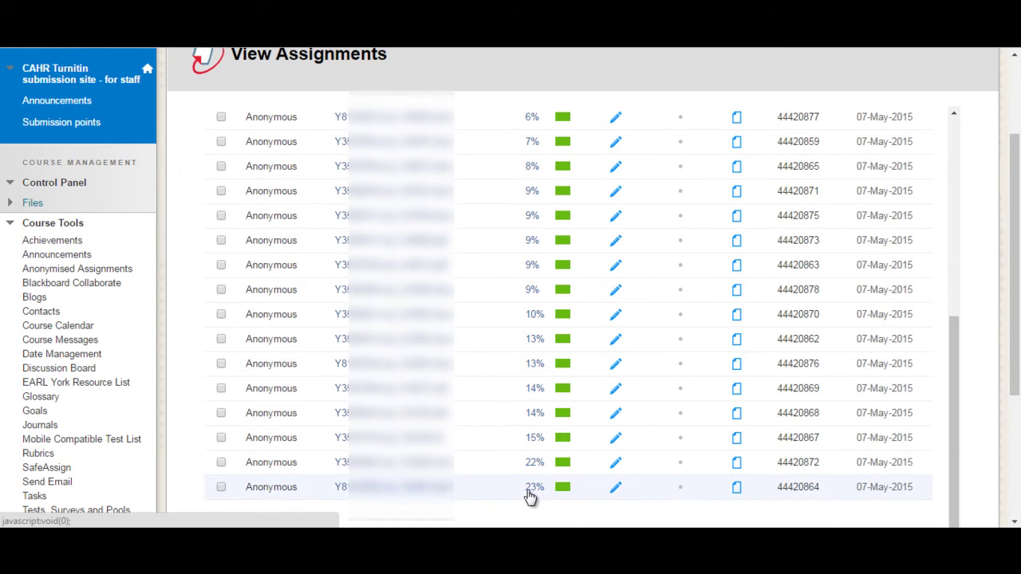
scroll(524, 171, up, 1)
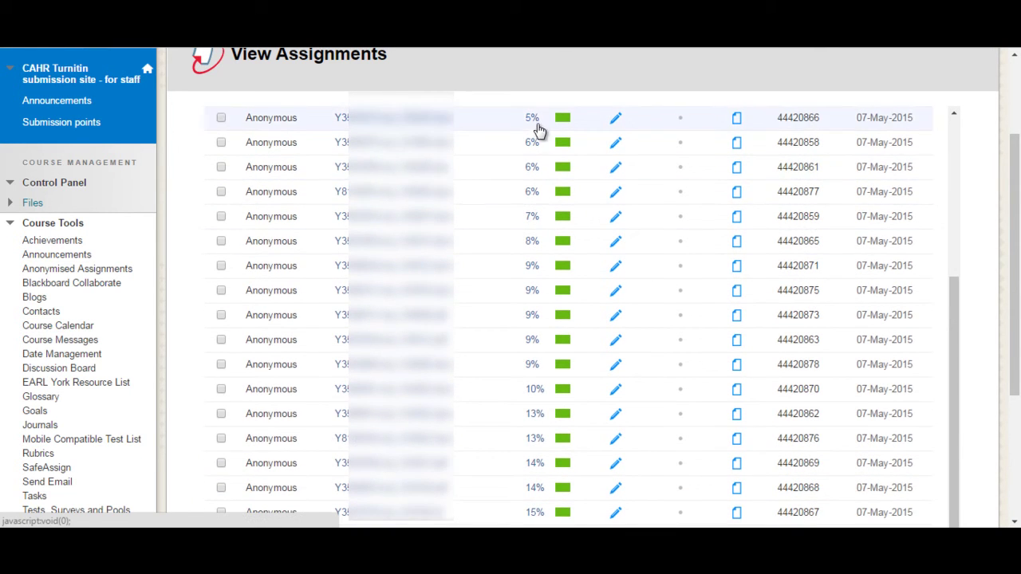
scroll(538, 139, down, 1)
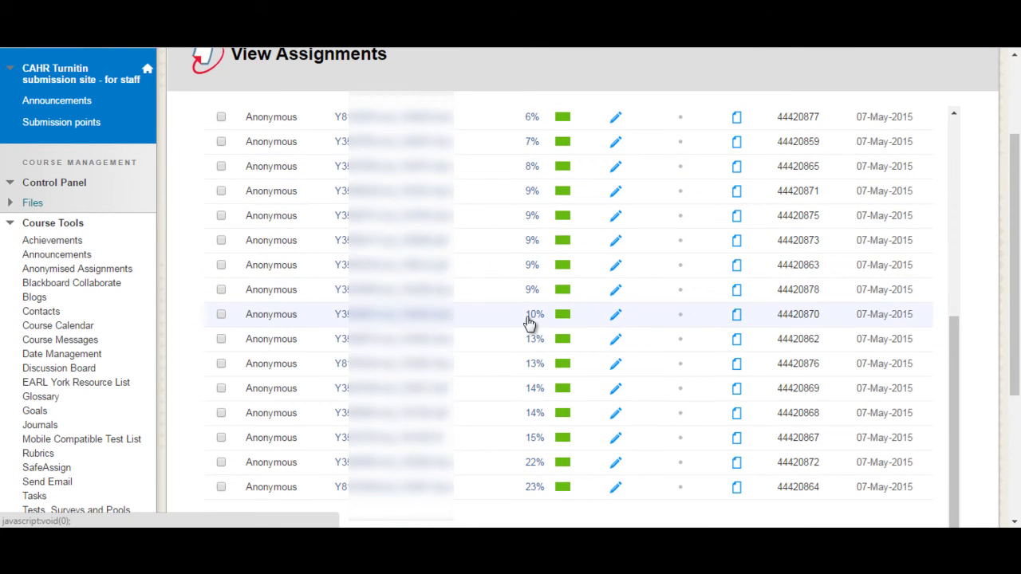
scroll(531, 482, down, 1)
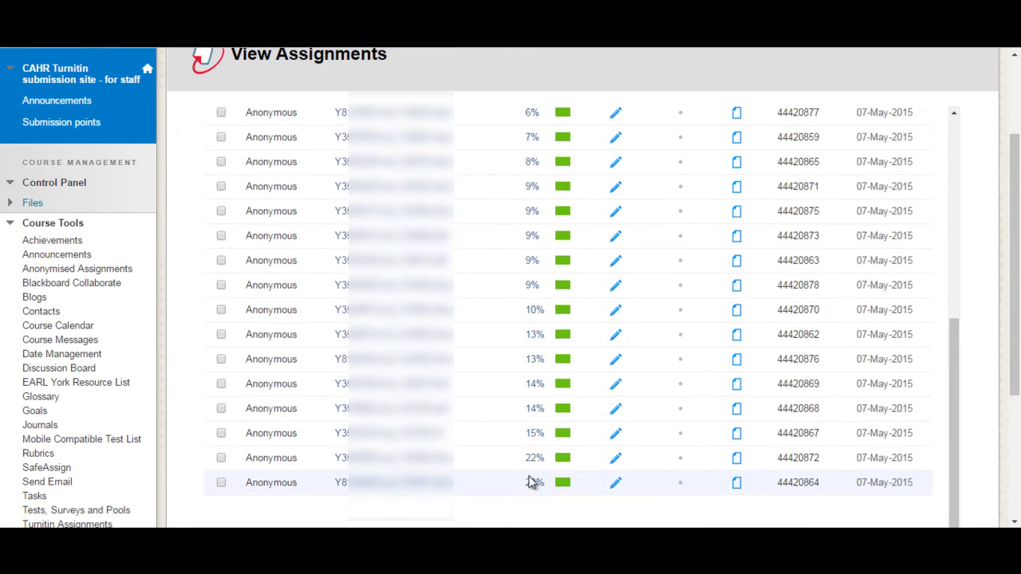
scroll(532, 483, down, 1)
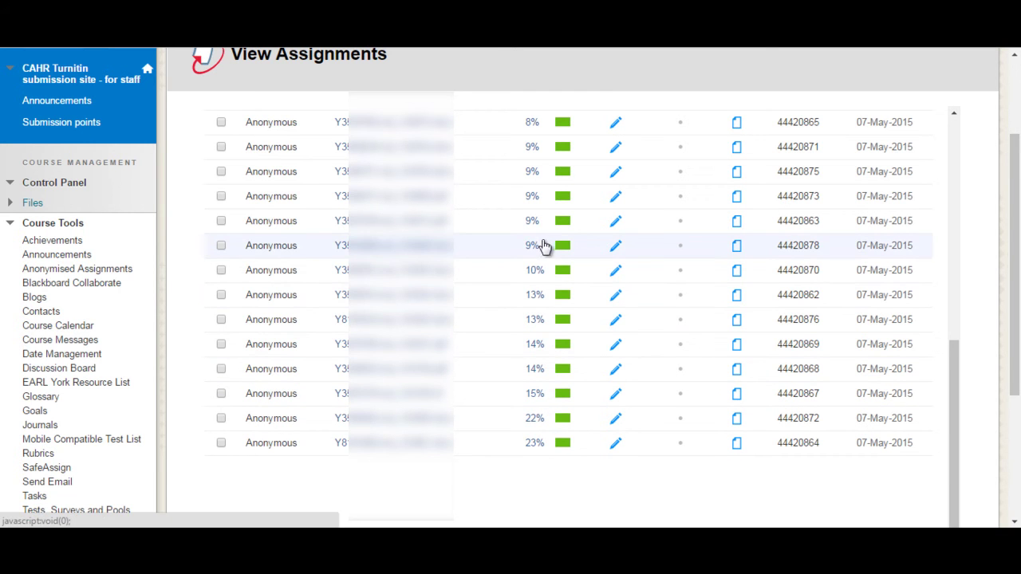
scroll(542, 246, up, 2)
scroll(543, 244, down, 1)
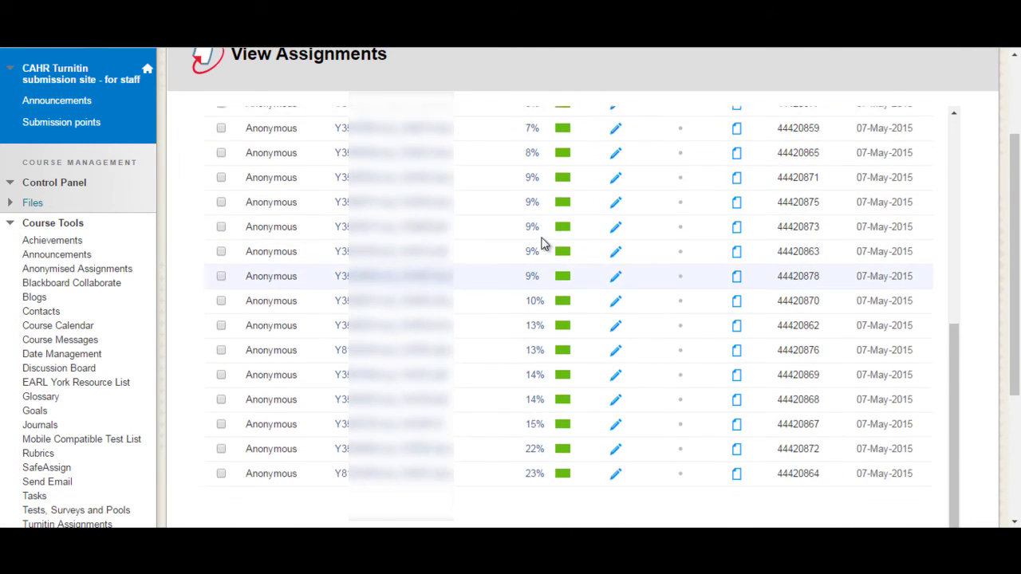
scroll(543, 243, up, 2)
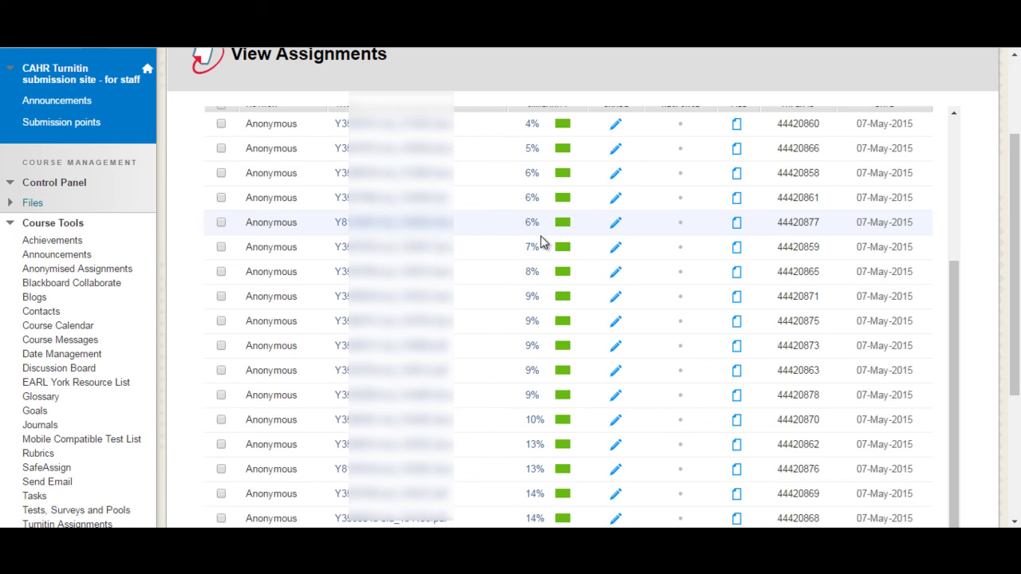
scroll(539, 241, down, 3)
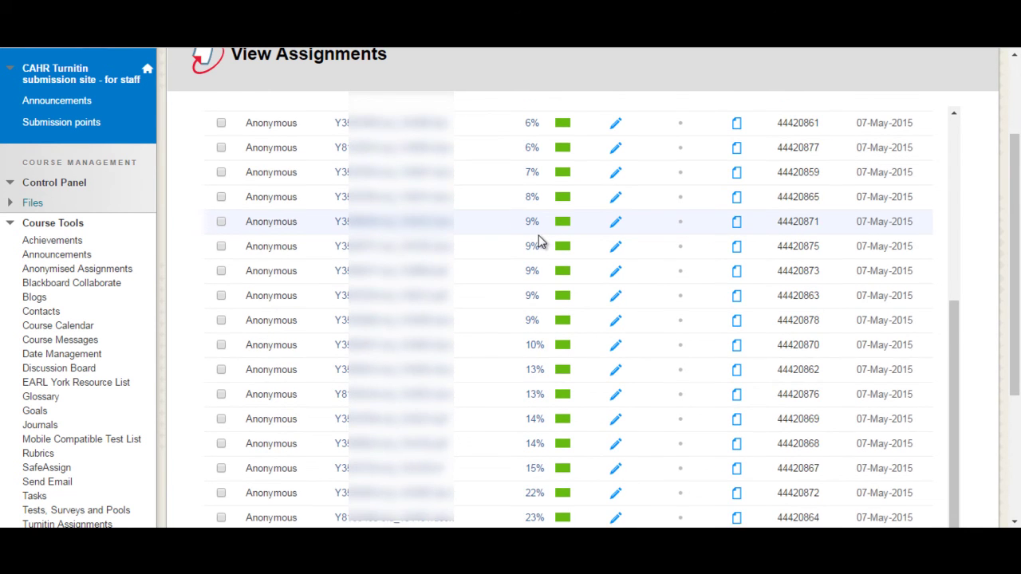